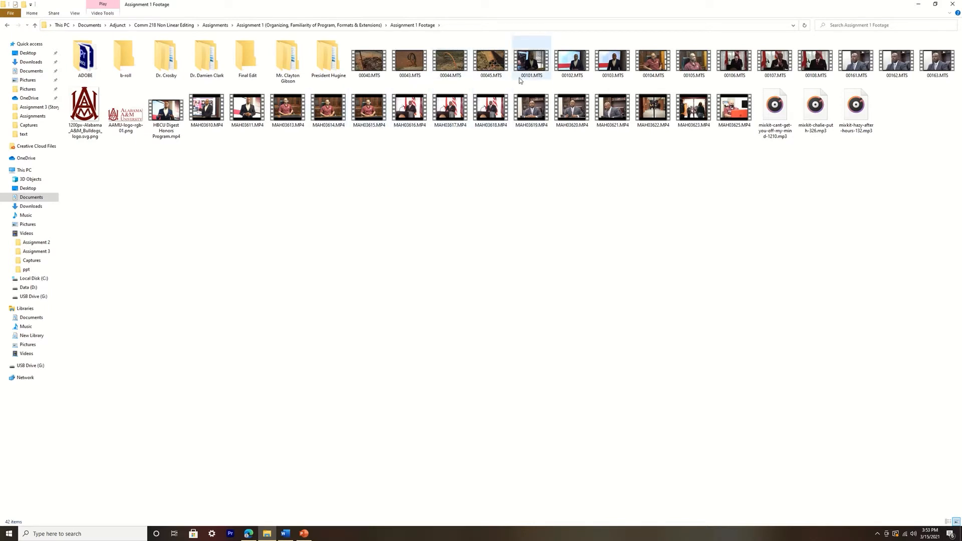
Preview the clip 00102.MTS, skimming to its middle and late sections, and close it
mouse_move(519, 79)
double_click(584, 65)
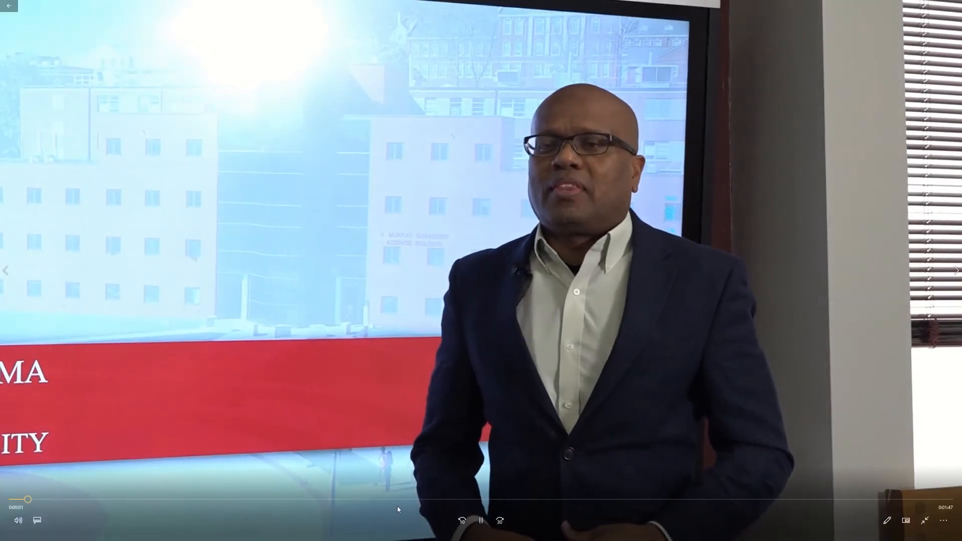
left_click(401, 500)
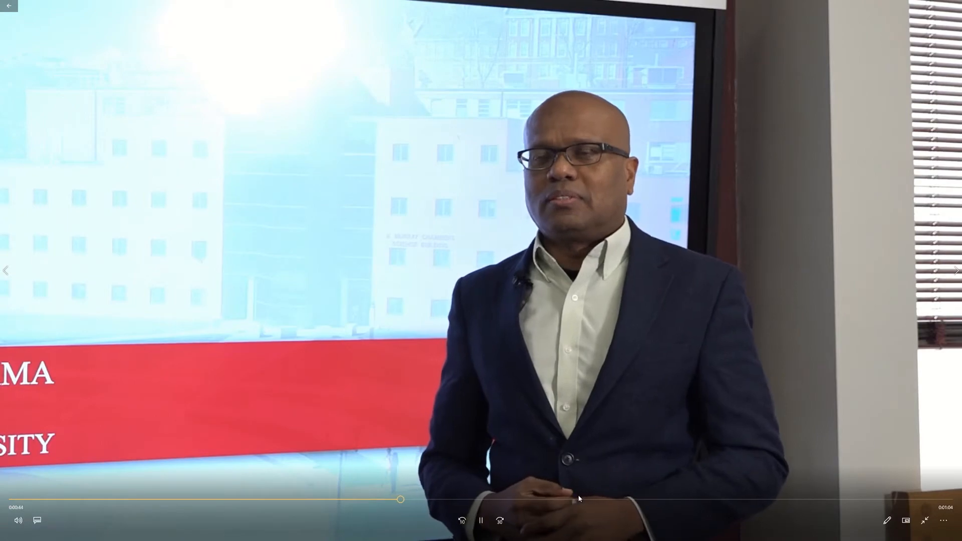
left_click(731, 499)
left_click(955, 4)
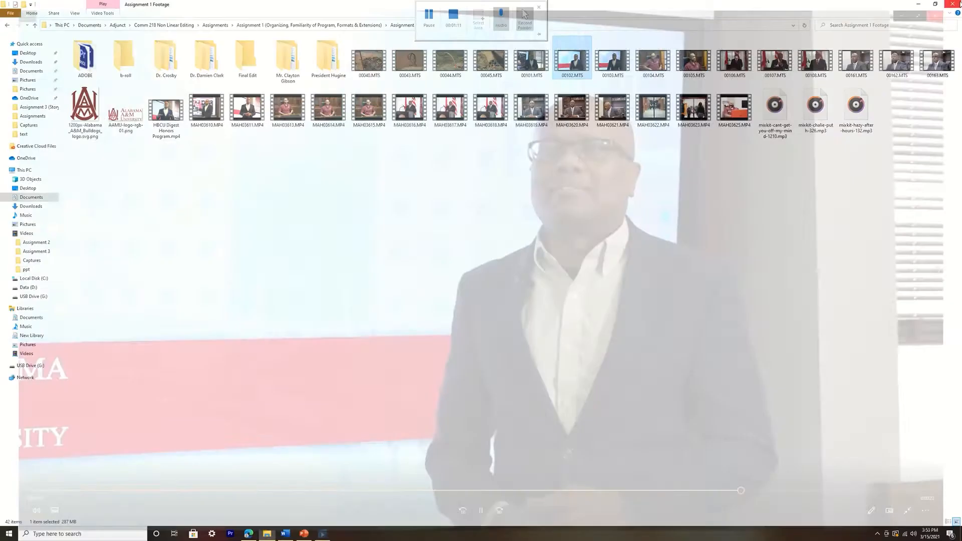
Preview the clip 00107.MTS, skimming ahead to its middle section, and close it
double_click(774, 59)
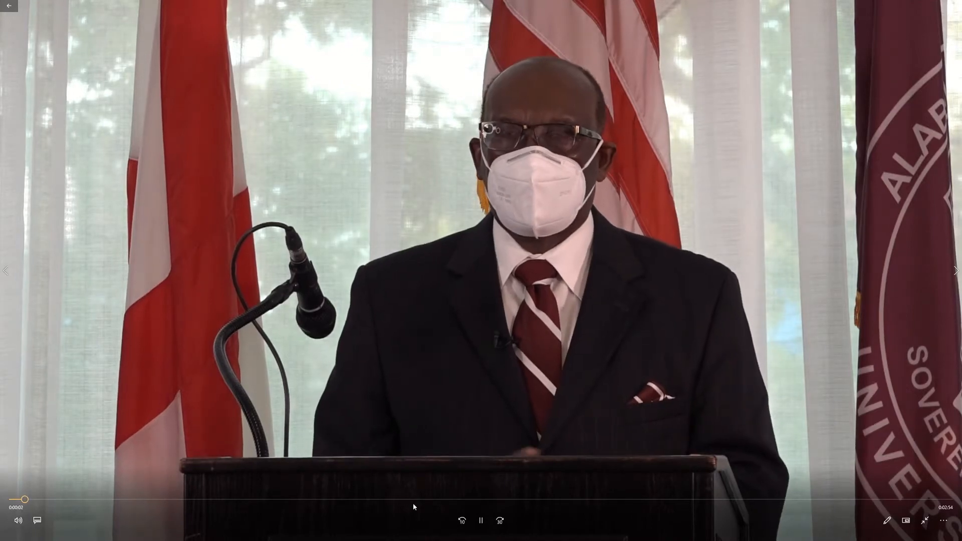
left_click(415, 500)
left_click(955, 4)
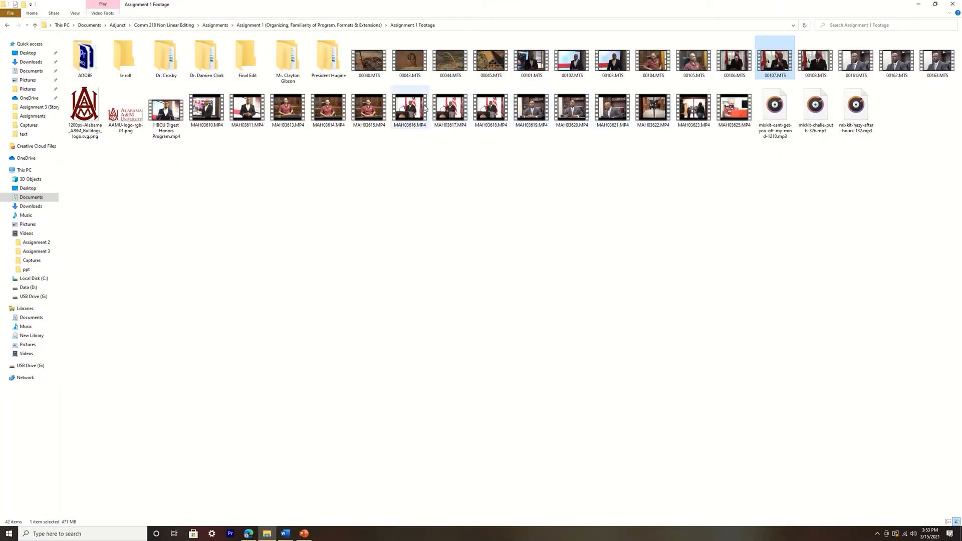
Preview the clips 00040.MTS and 00043.MTS one after the other to check what they show
double_click(372, 67)
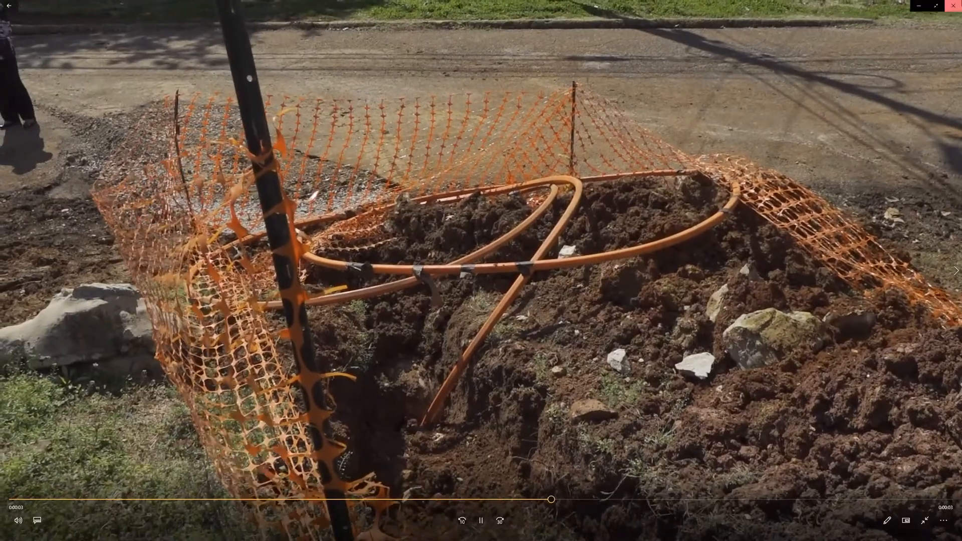
left_click(954, 6)
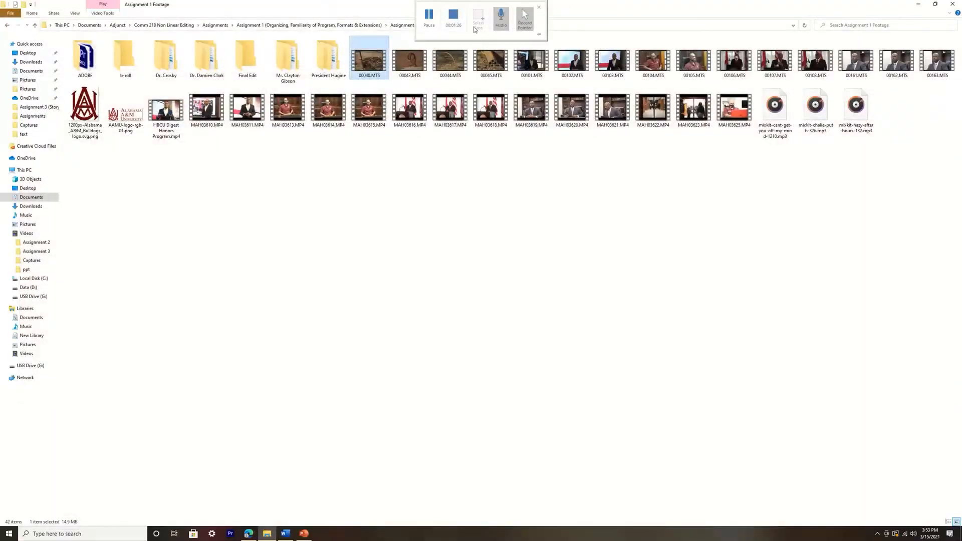
double_click(414, 69)
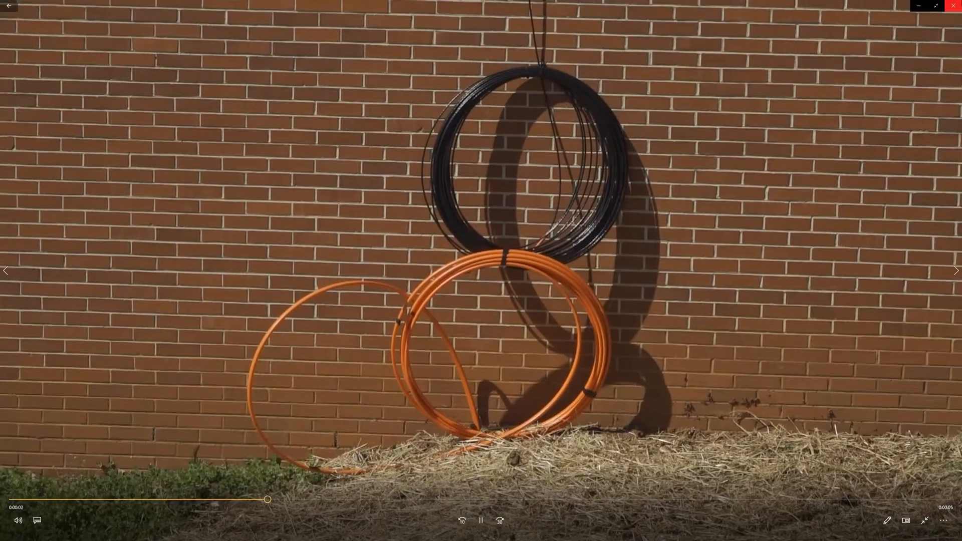
left_click(954, 5)
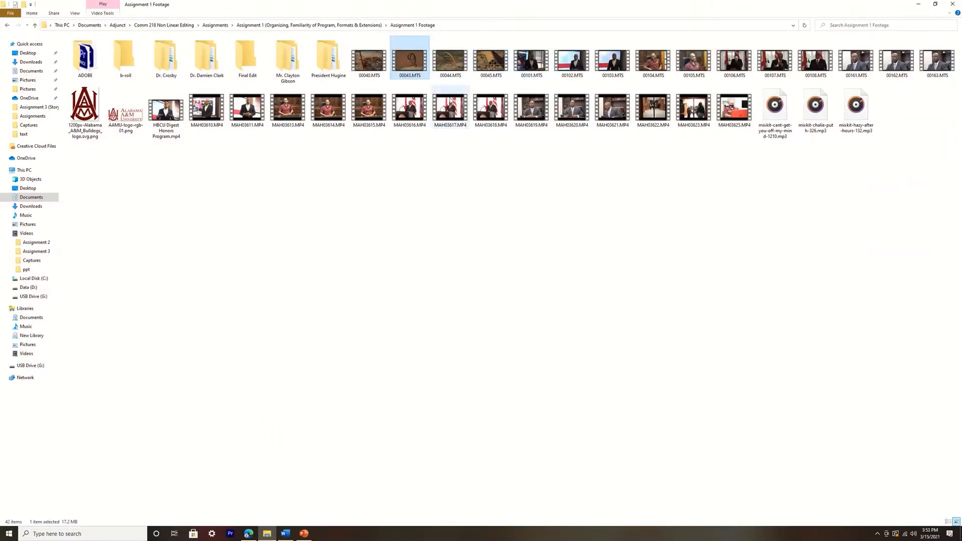
Move the clips 00040.MTS, 00043.MTS, 00044.MTS and 00045.MTS into the b-roll folder
left_click_drag(368, 87, 485, 61)
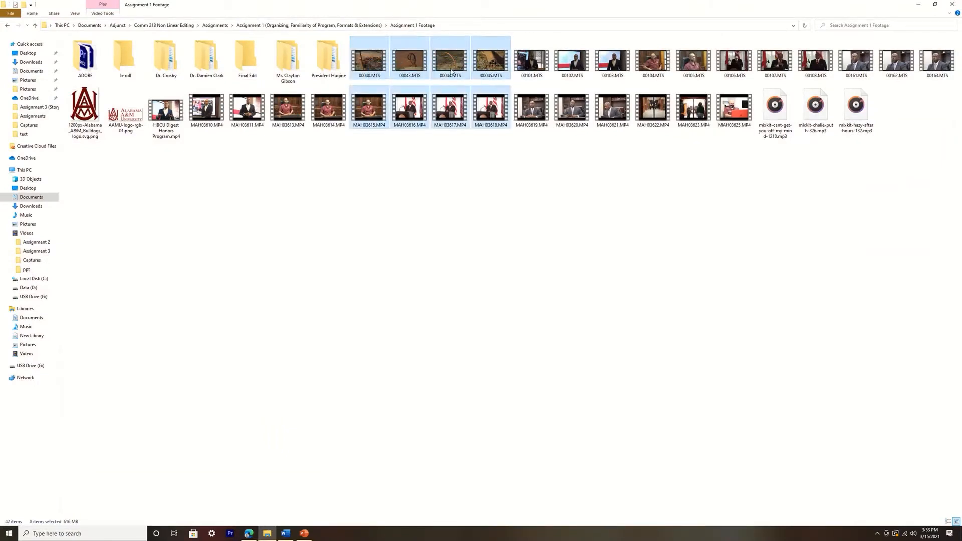
left_click(375, 60)
left_click(481, 61, "shift")
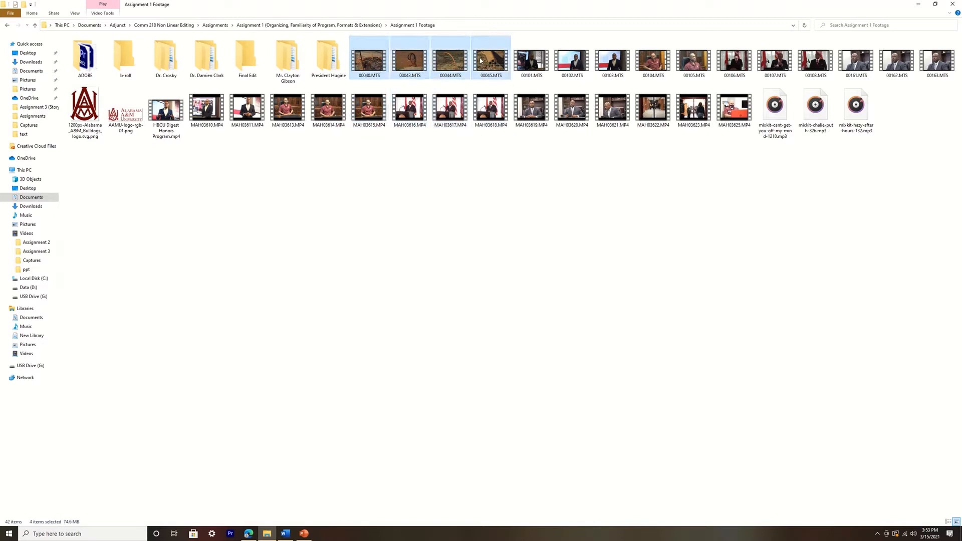
left_click_drag(491, 63, 132, 68)
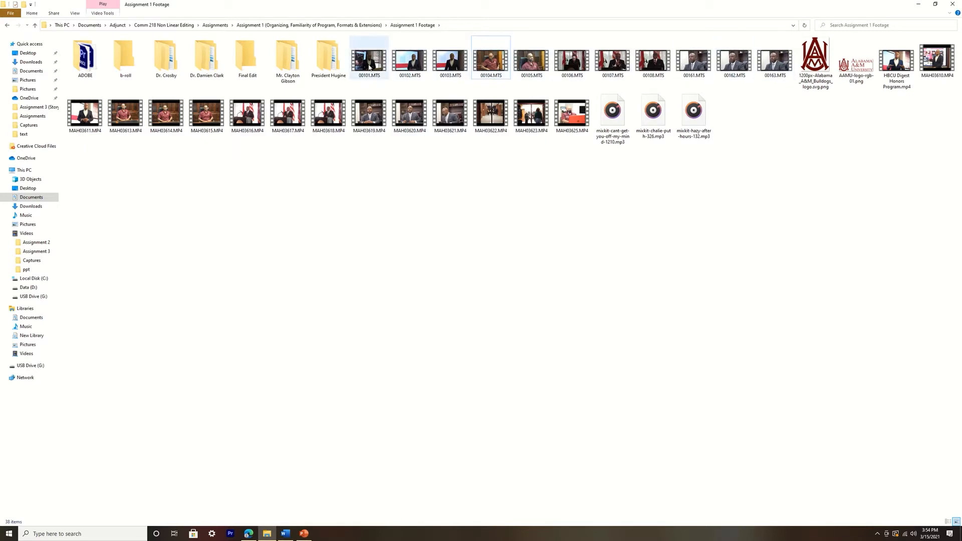
Preview the clip 00101.MTS and check the contents of the first interviewee folder after b-roll
double_click(370, 61)
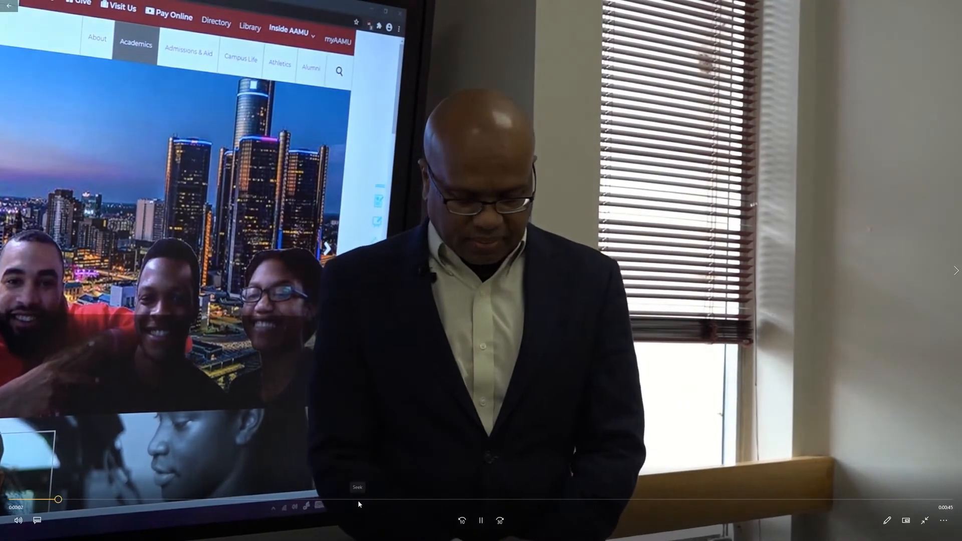
left_click(359, 500)
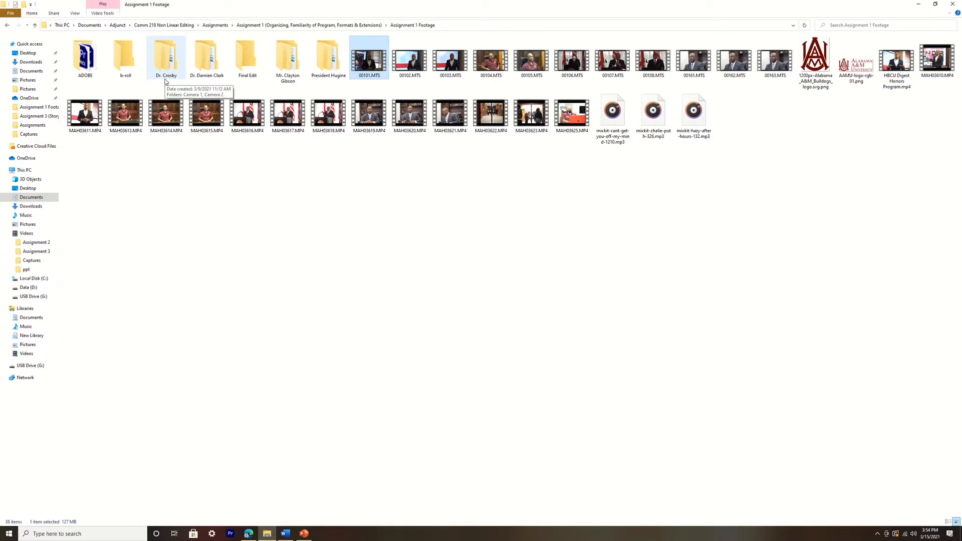
double_click(174, 77)
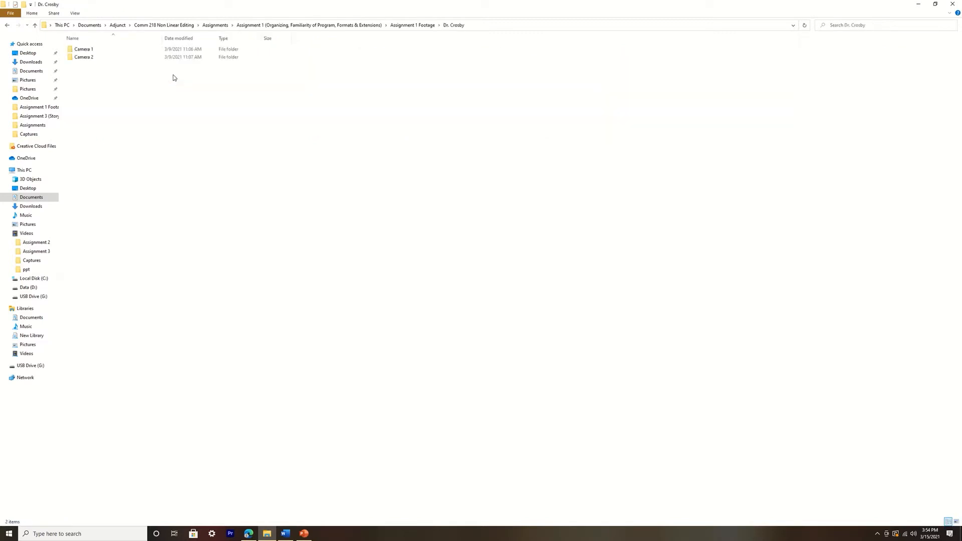
left_click(7, 25)
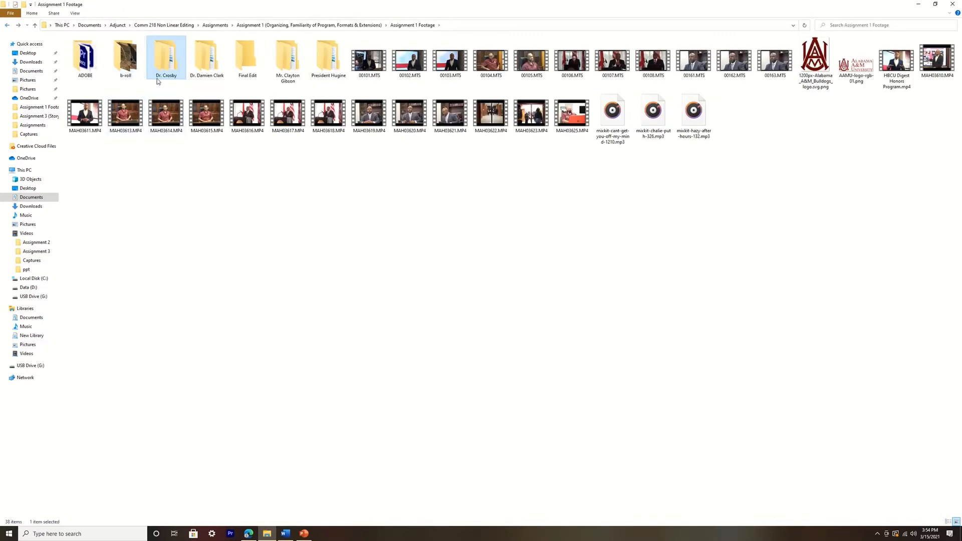
Switch to the Edge browser and search the web for the interviewee's title and surname used as that folder's name
left_click(249, 534)
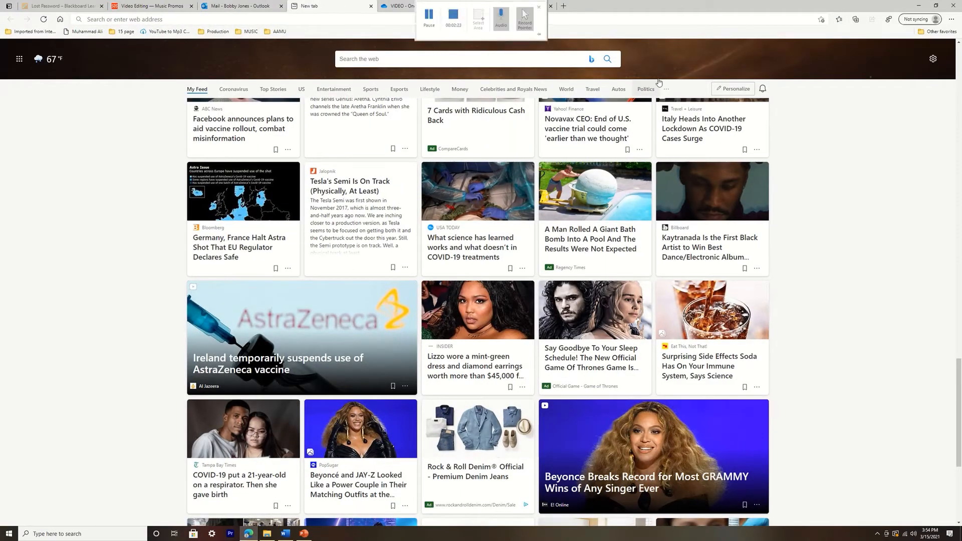
left_click(501, 6)
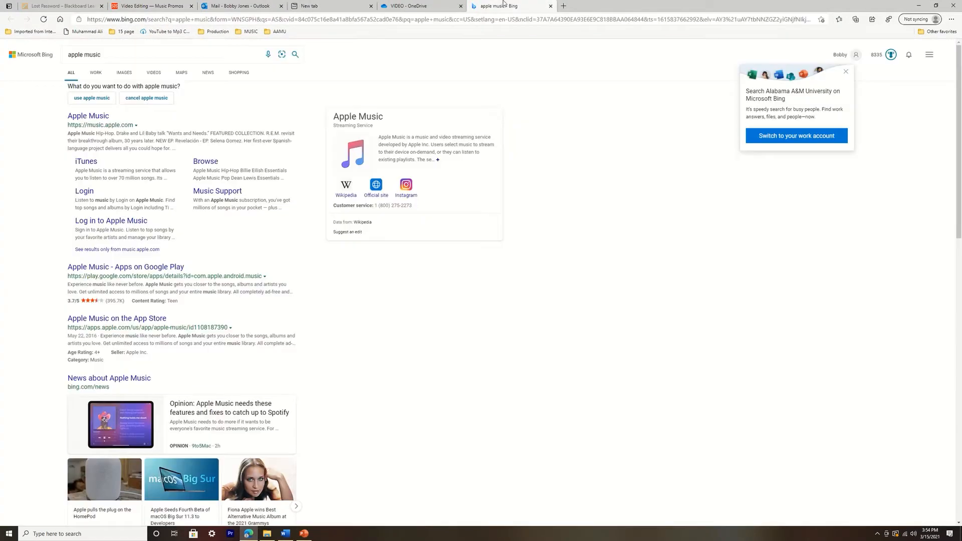
left_click(381, 21)
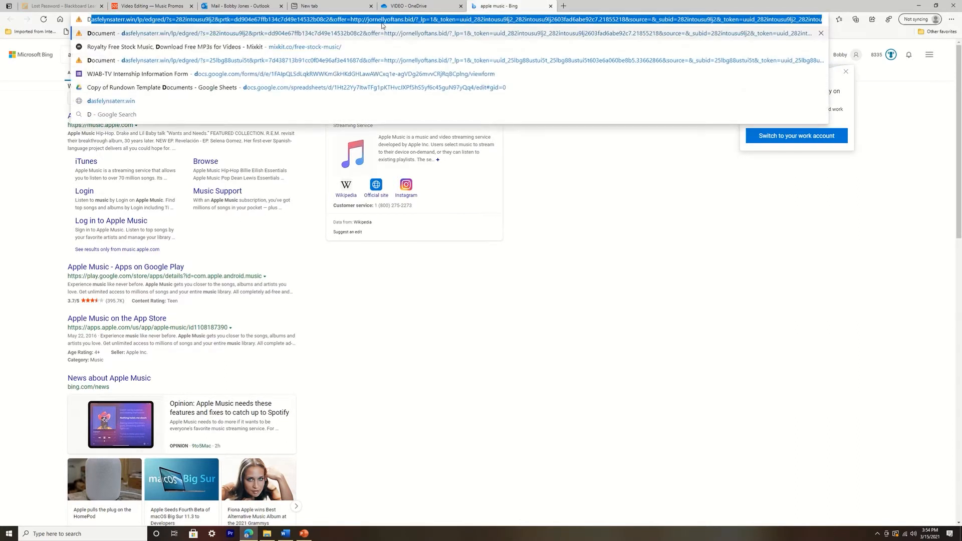
type("Dr. ")
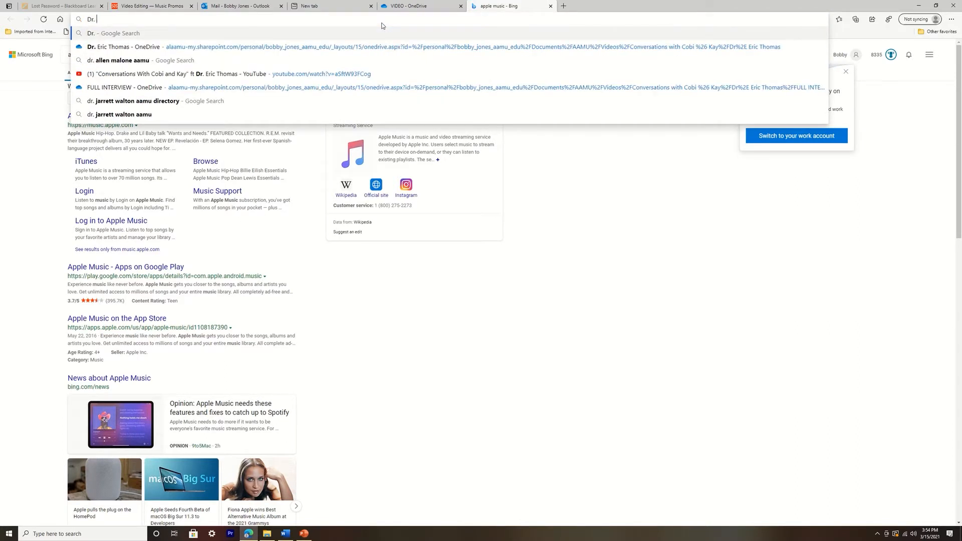
type("Crosby")
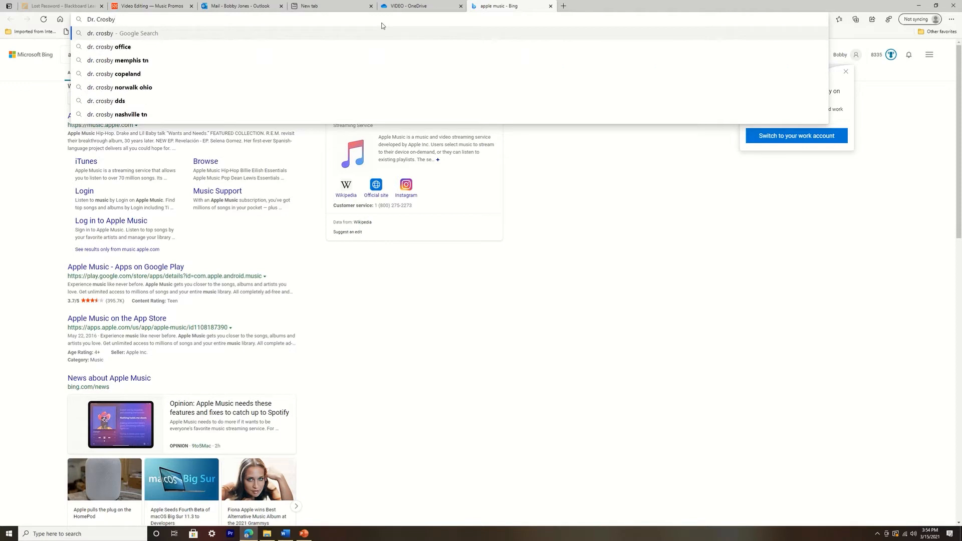
key("Return")
Refine the search with "aamu", open the Vice President for Student Affairs page and highlight the vice president's name
left_click(186, 55)
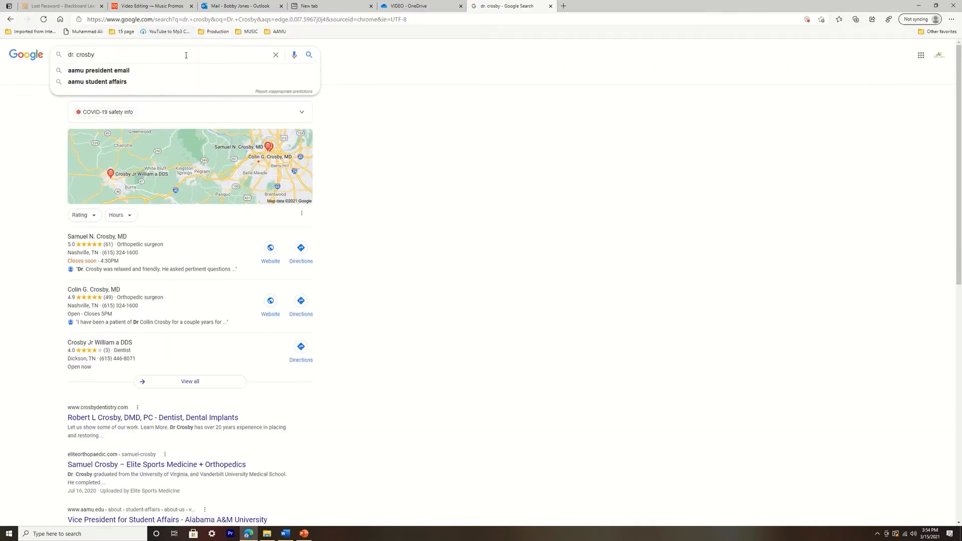
type("aa")
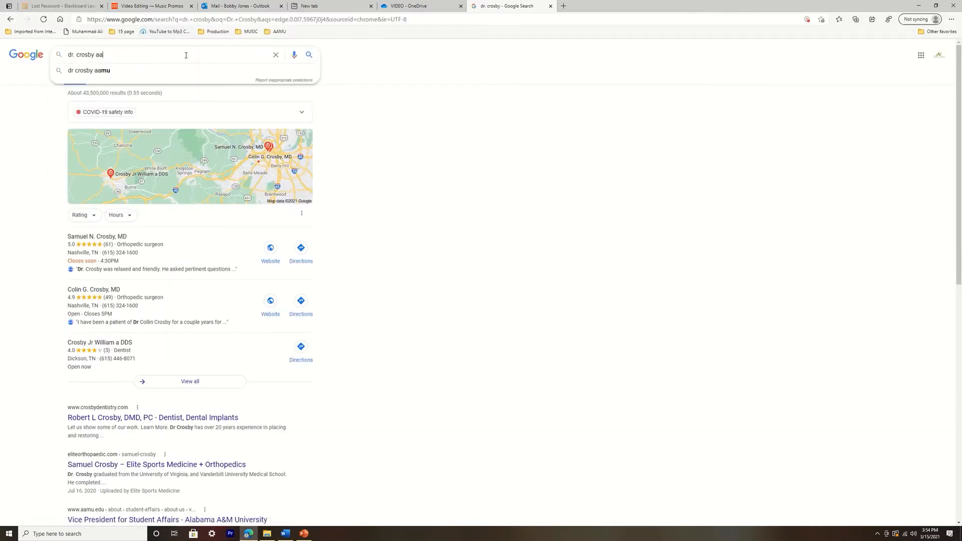
type("mu")
key("Return")
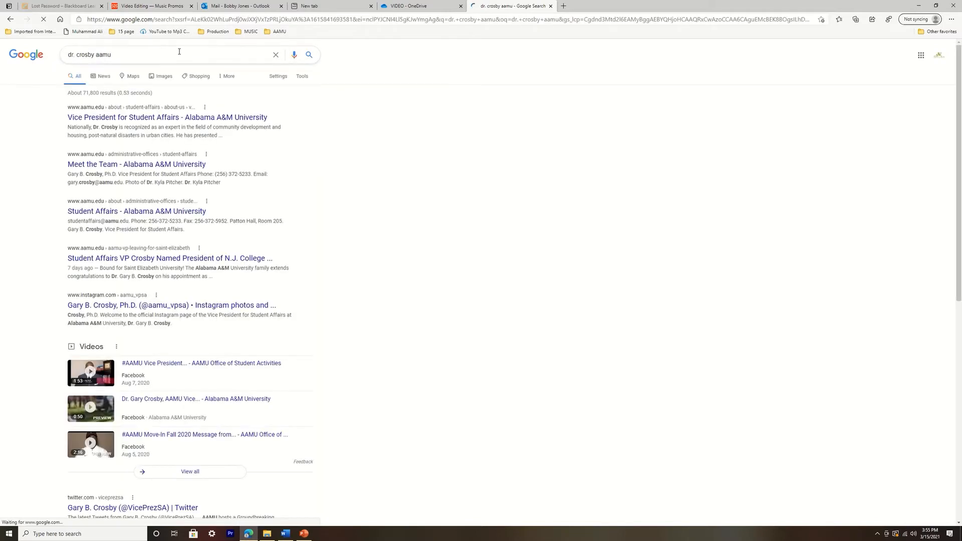
left_click(182, 122)
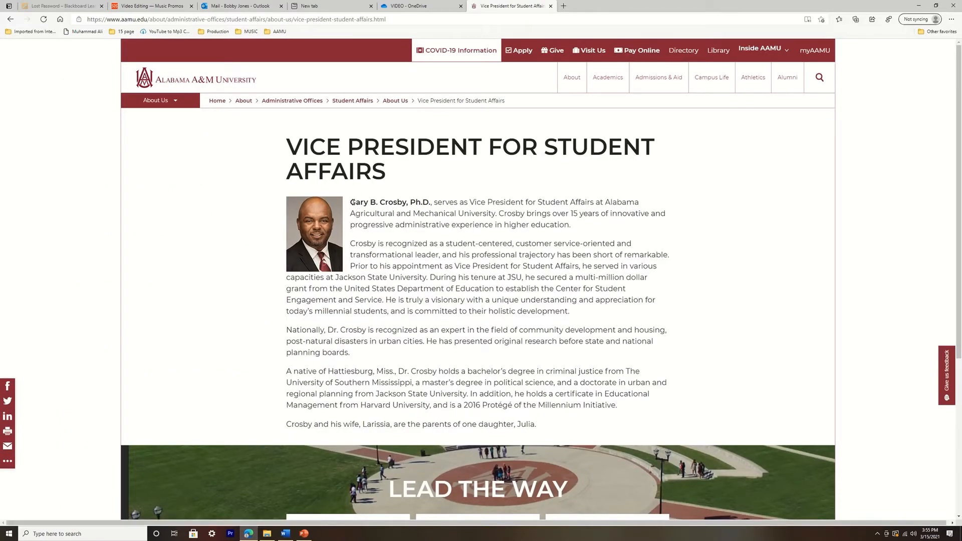
left_click_drag(351, 202, 401, 202)
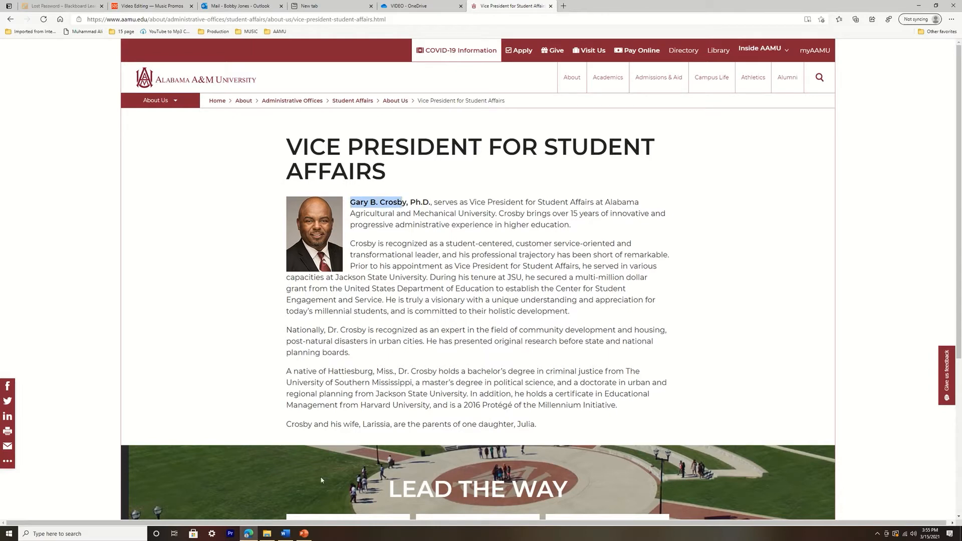
Switch back to File Explorer and preview the clips 00104.MTS, 00107.MTS and 00161.MTS to identify the interviewees
left_click(267, 534)
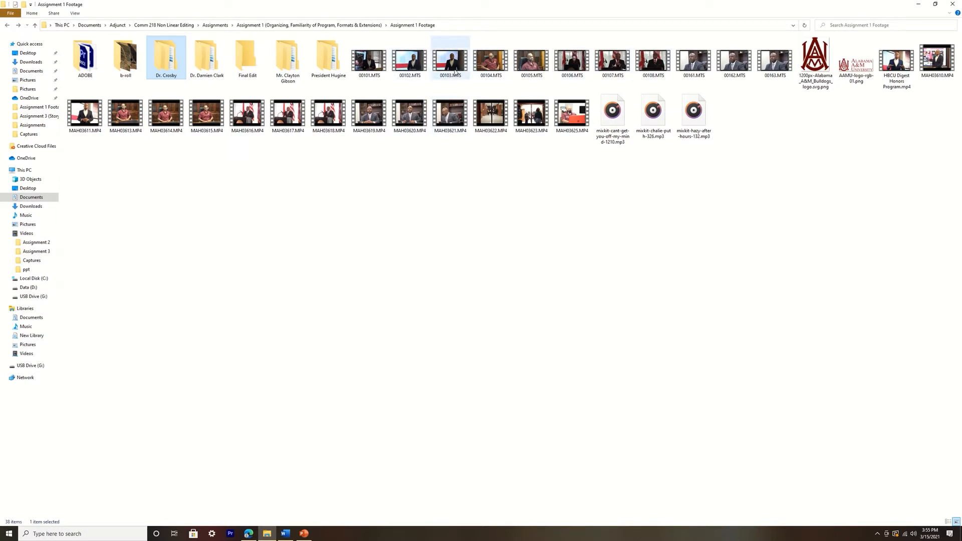
double_click(491, 62)
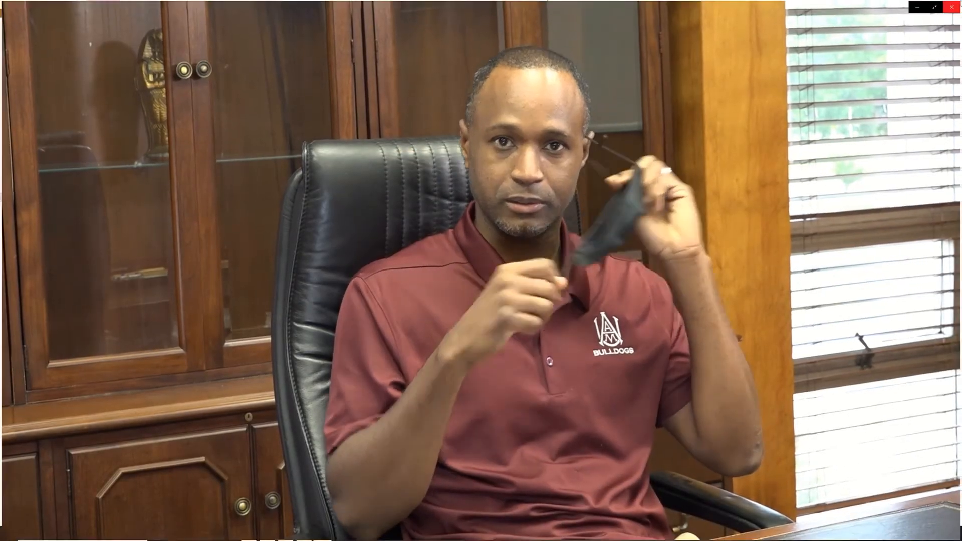
left_click(952, 6)
double_click(612, 61)
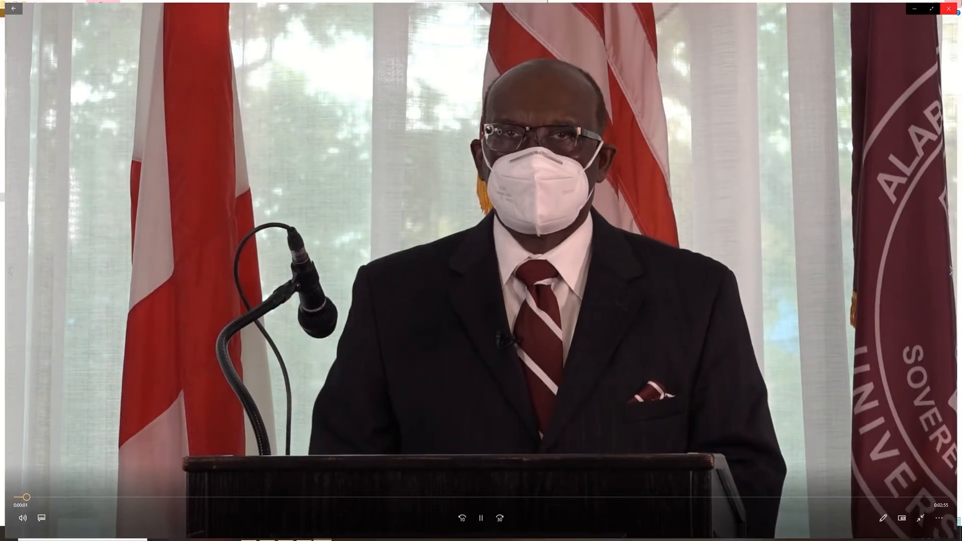
left_click(951, 7)
left_click(694, 61)
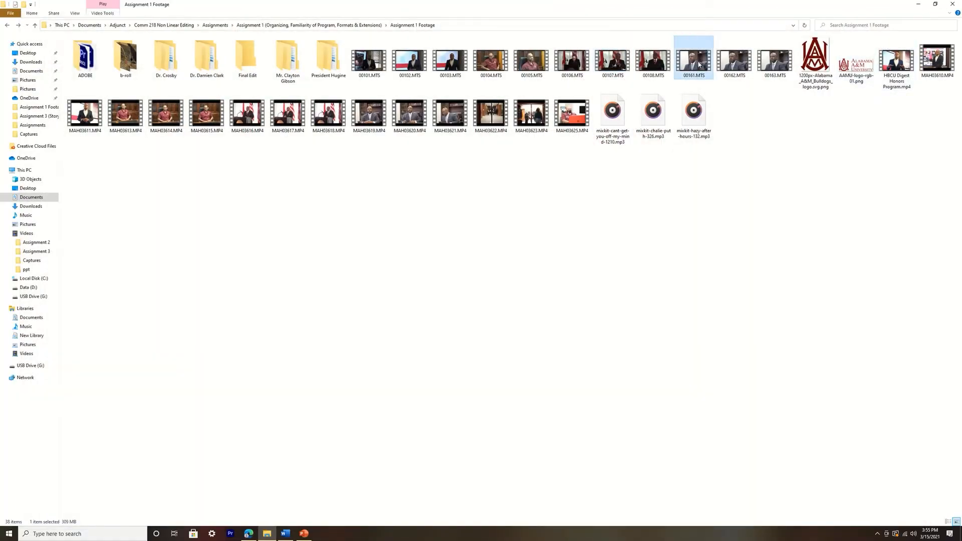
double_click(699, 63)
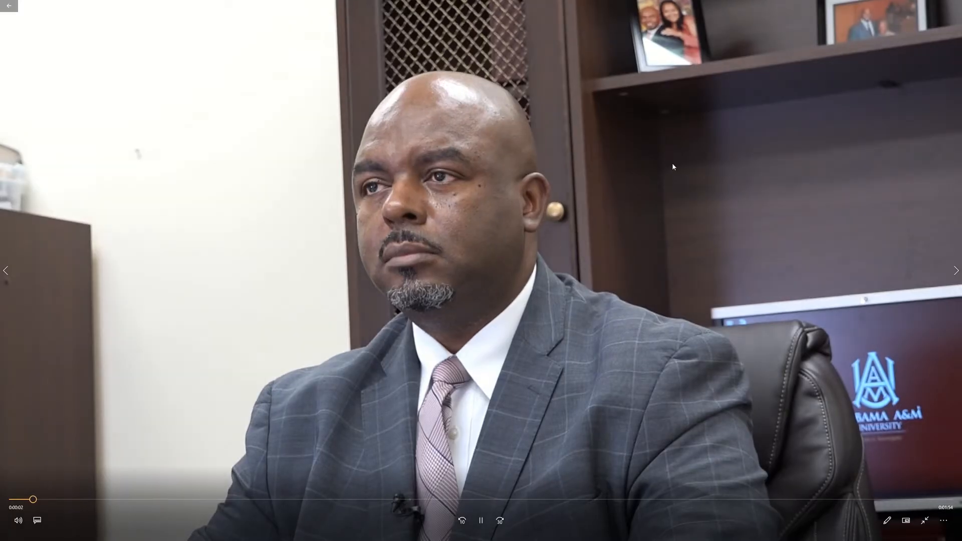
left_click(953, 6)
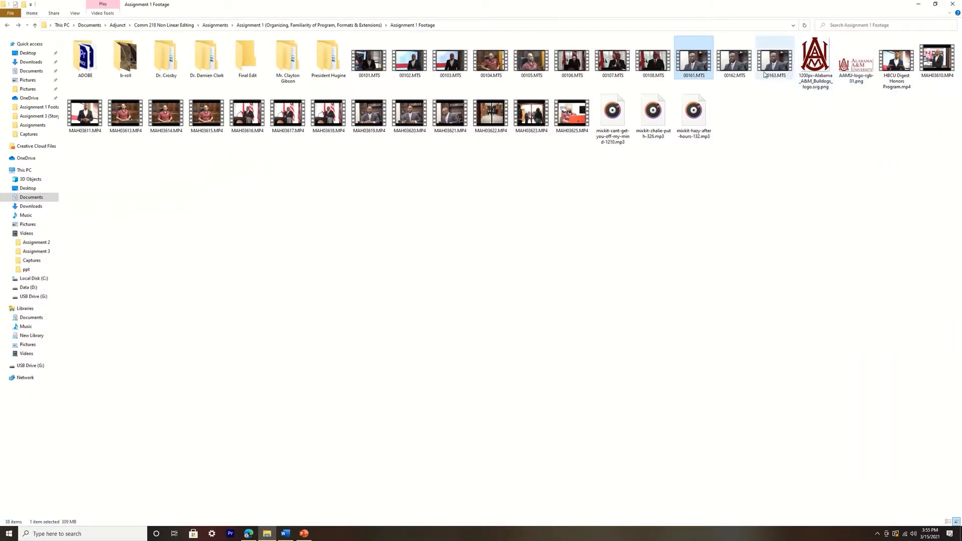
Move the clips 00161.MTS, 00162.MTS and 00163.MTS into the Student Affairs vice president's folder
left_click_drag(695, 85, 763, 70)
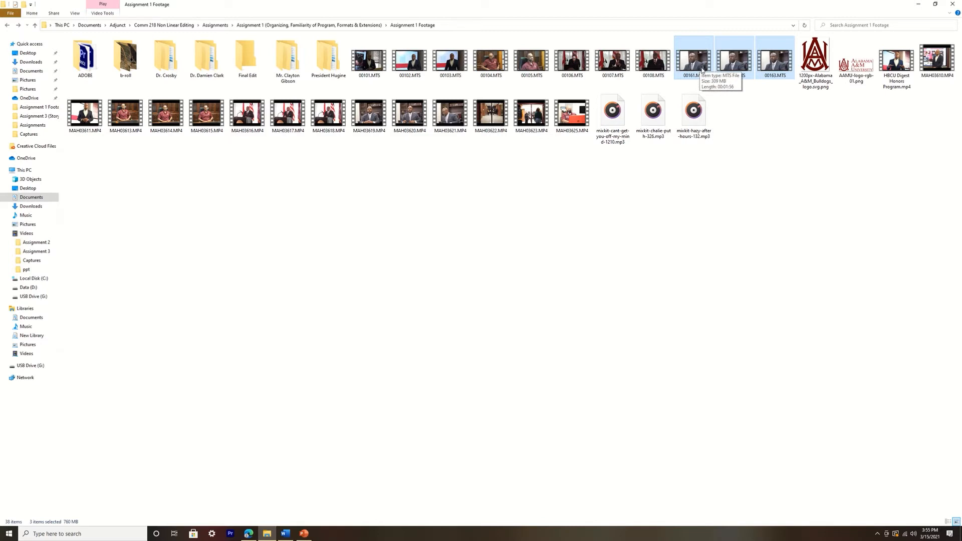
left_click_drag(702, 69, 170, 72)
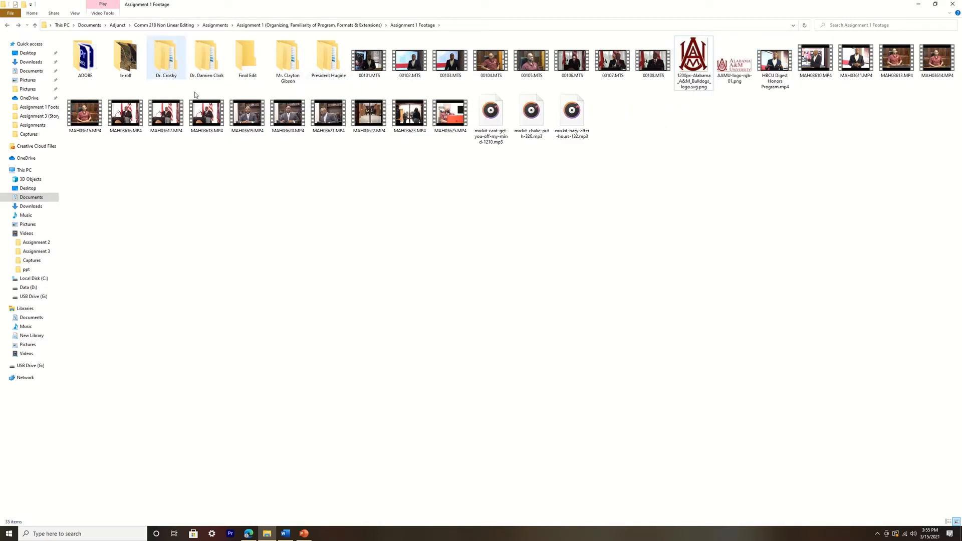
Move the clip MAH03619.MP4 into the Student Affairs vice president's folder
left_click_drag(247, 146, 329, 105)
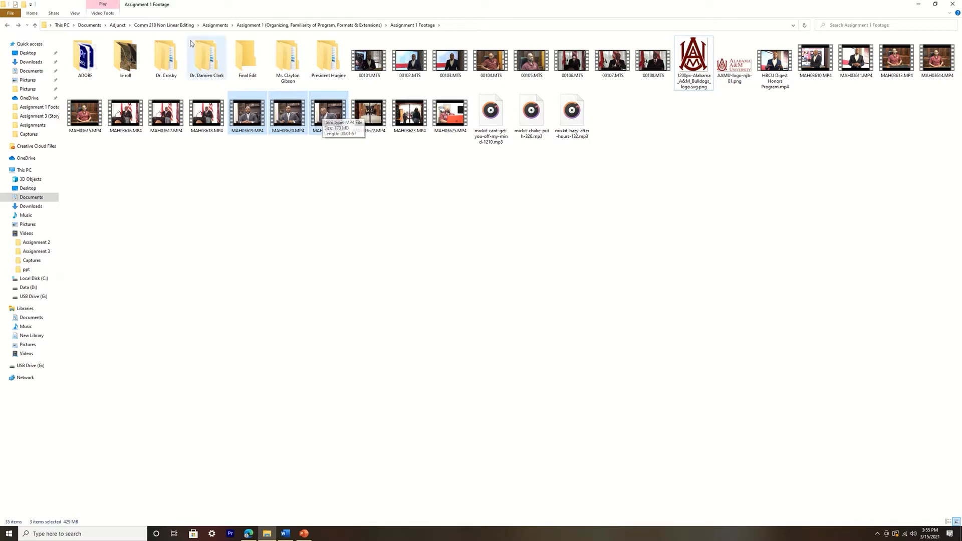
left_click(292, 188)
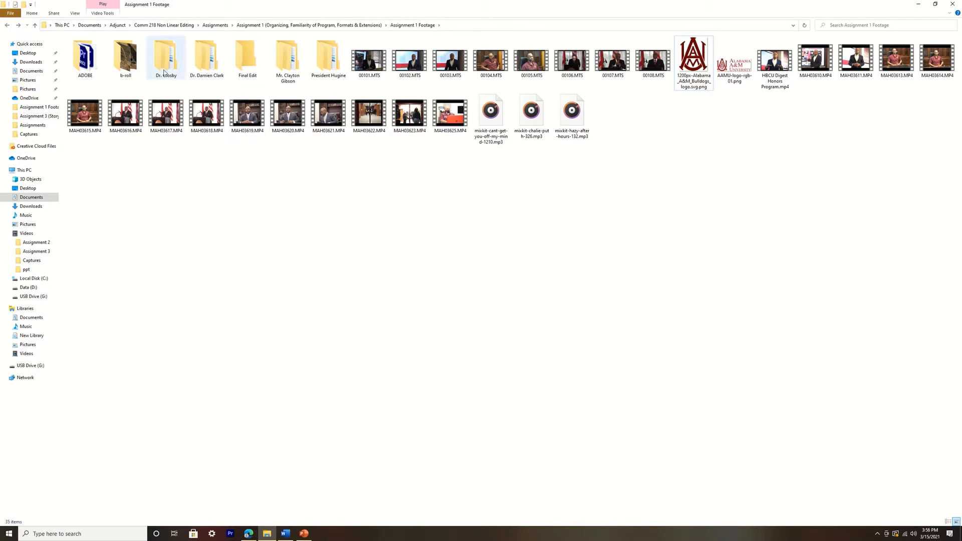
right_click(250, 115)
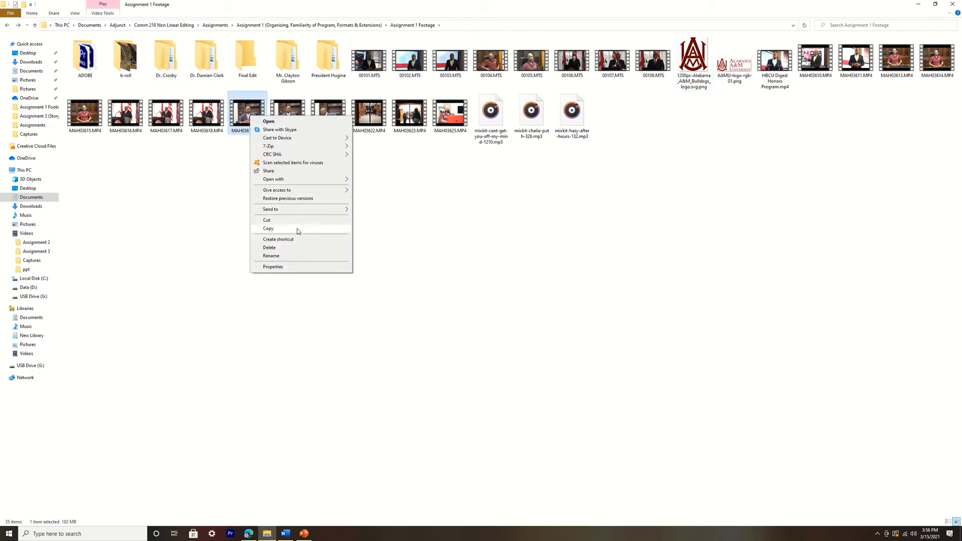
left_click(298, 229)
right_click(174, 71)
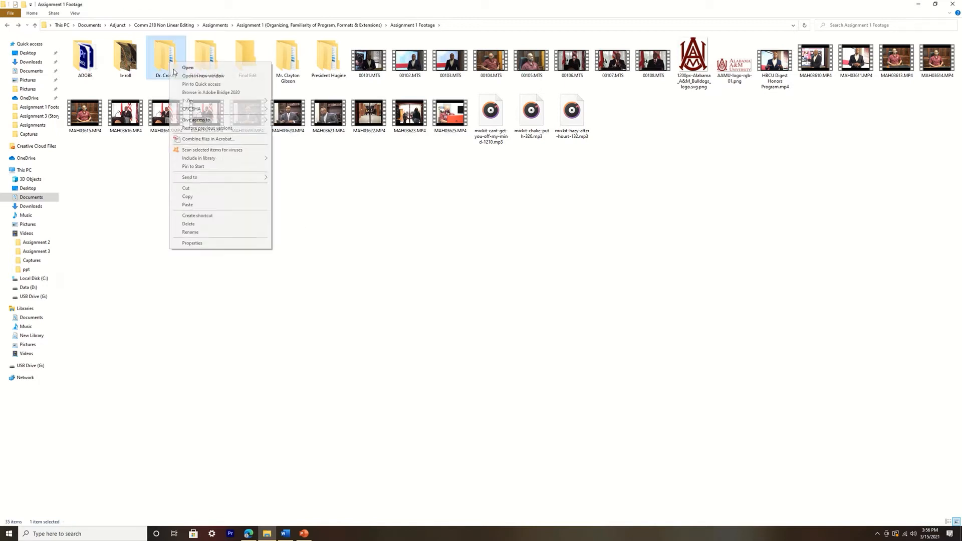
left_click(203, 205)
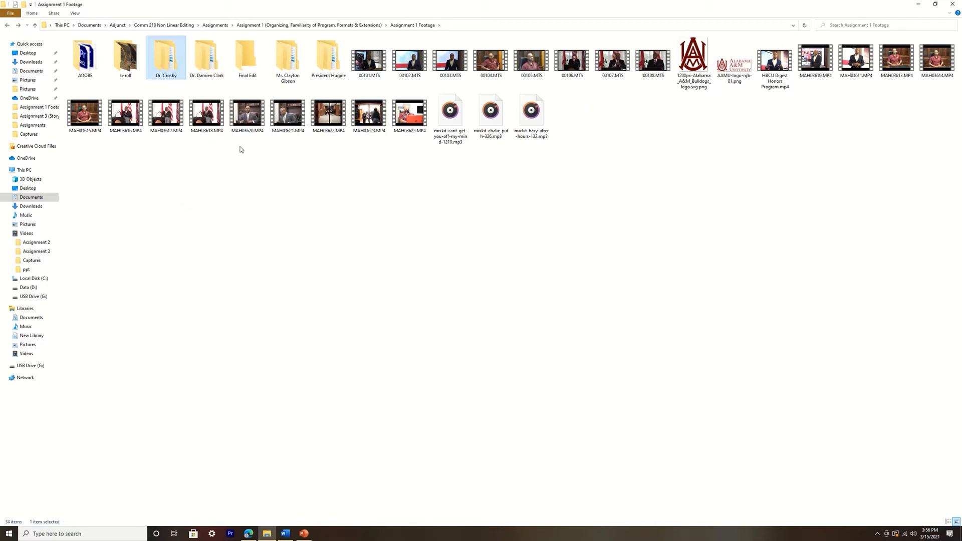
Move the clips MAH03620.MP4 and MAH03621.MP4 into the Student Affairs vice president's folder
left_click_drag(240, 149, 287, 123)
right_click(286, 120)
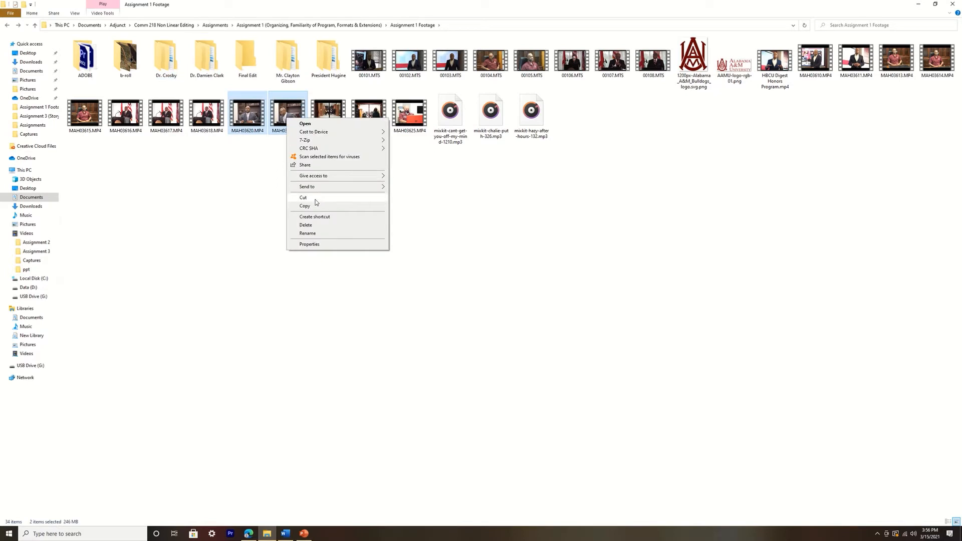
left_click(313, 199)
left_click(173, 69)
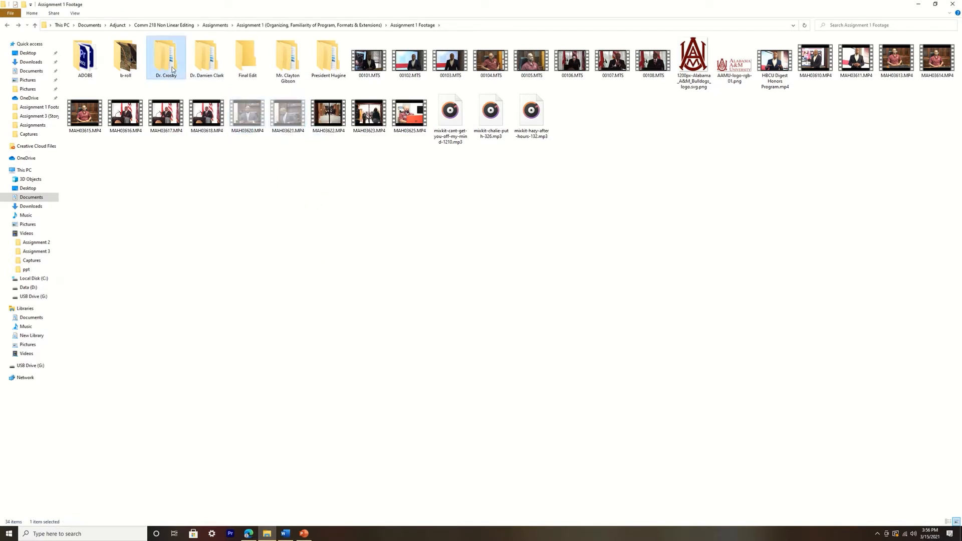
right_click(173, 69)
left_click(206, 209)
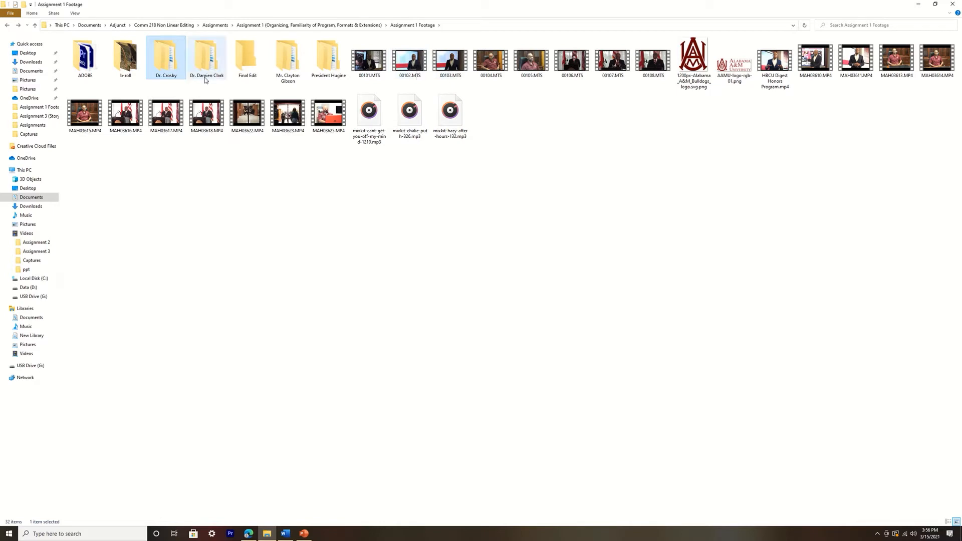
Switch to the Edge browser and search the web for the interviewee's title and full name given on the next interviewee folder
left_click(249, 528)
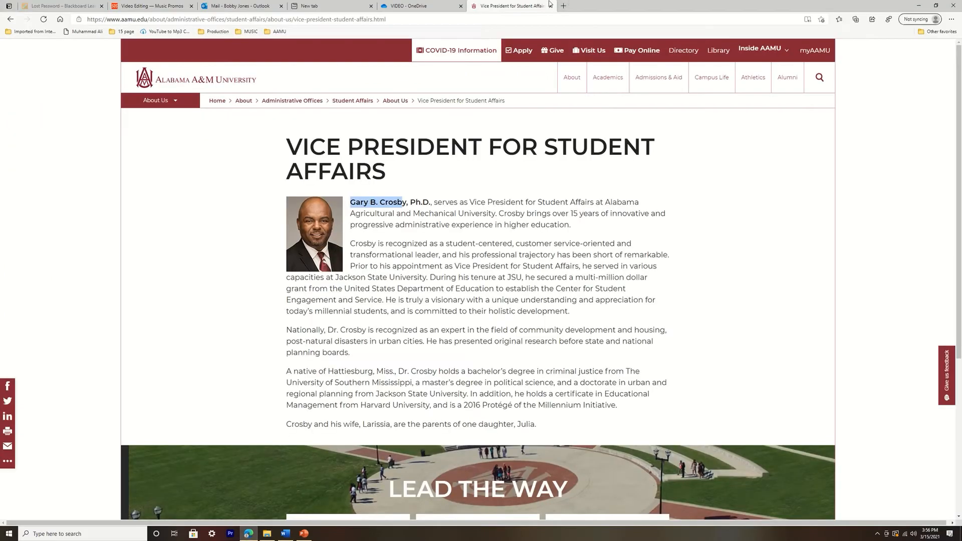
left_click(396, 19)
type("Dr. d")
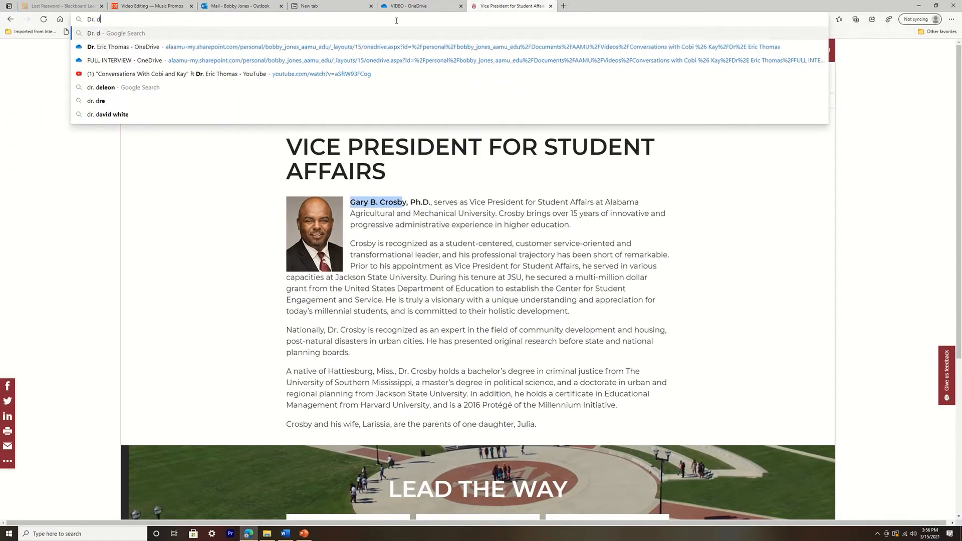
type("amien clark")
key("Return")
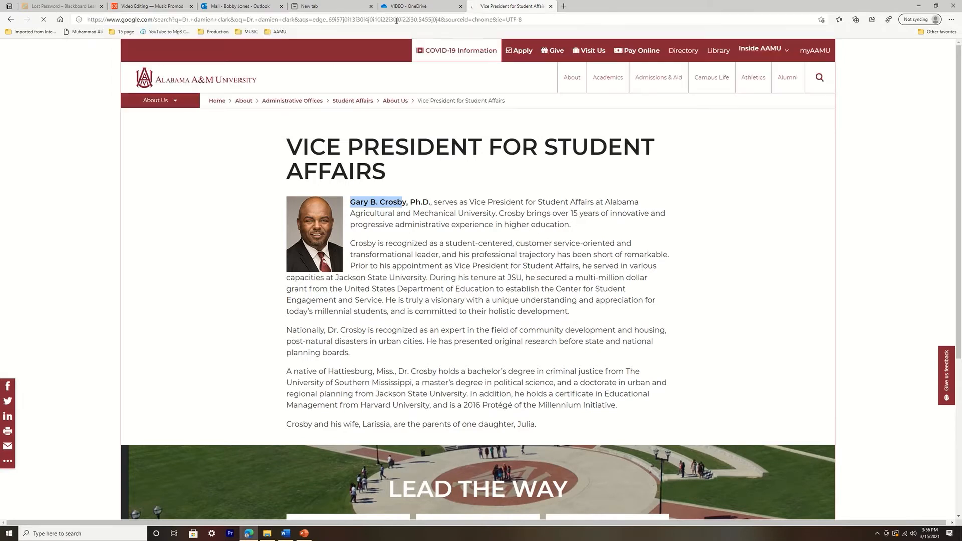
Refine the search with "aamu" and open the university's Chief Information Officer page
type("aamu")
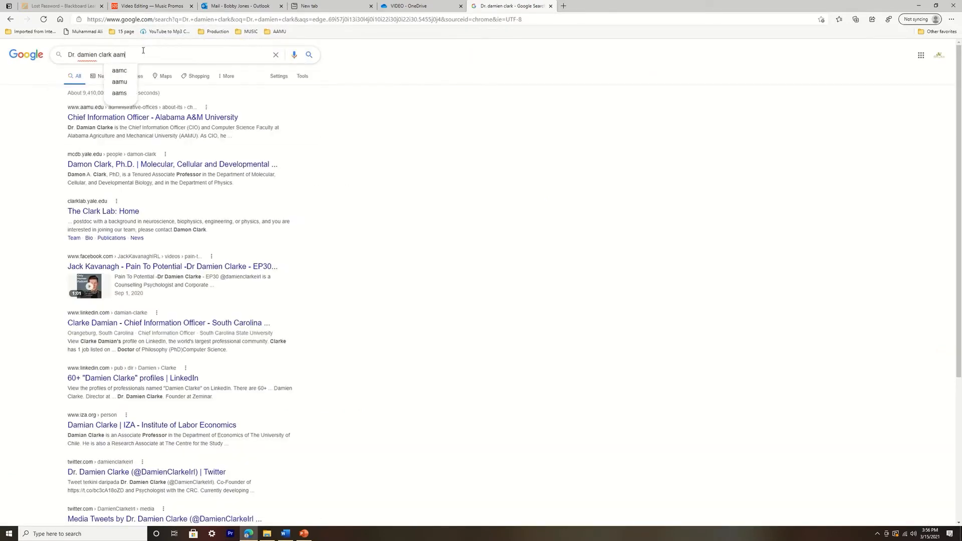
key("Return")
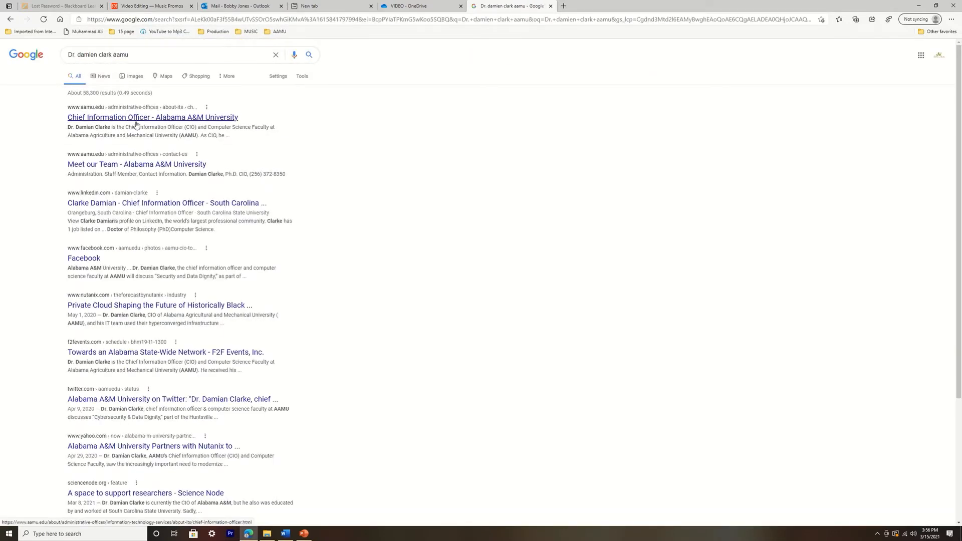
left_click(154, 118)
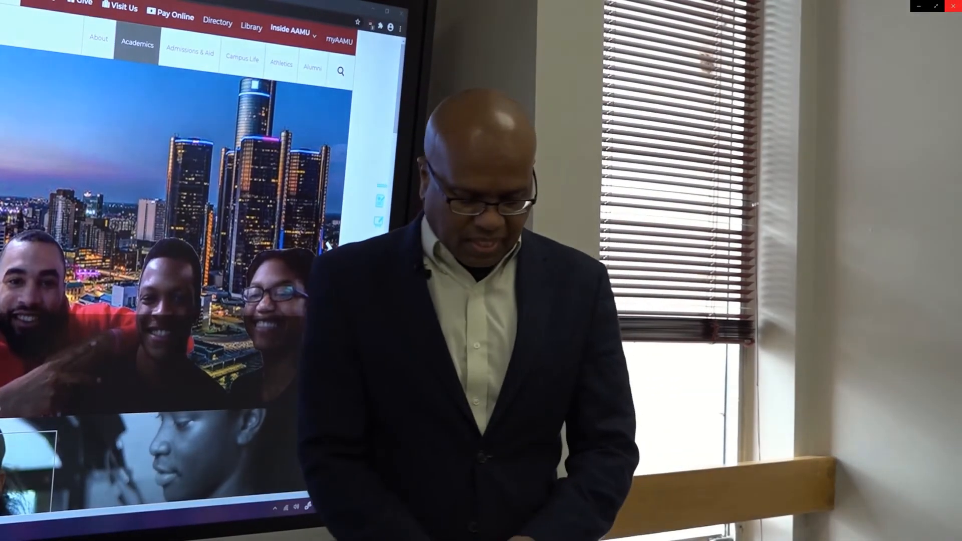
End the clip preview and move 00101.MTS, 00102.MTS, 00103.MTS, HBCU Digest Honors Program.mp4, MAH03610.MP4 and MAH03611.MP4 into the Chief Information Officer's folder
left_click(953, 4)
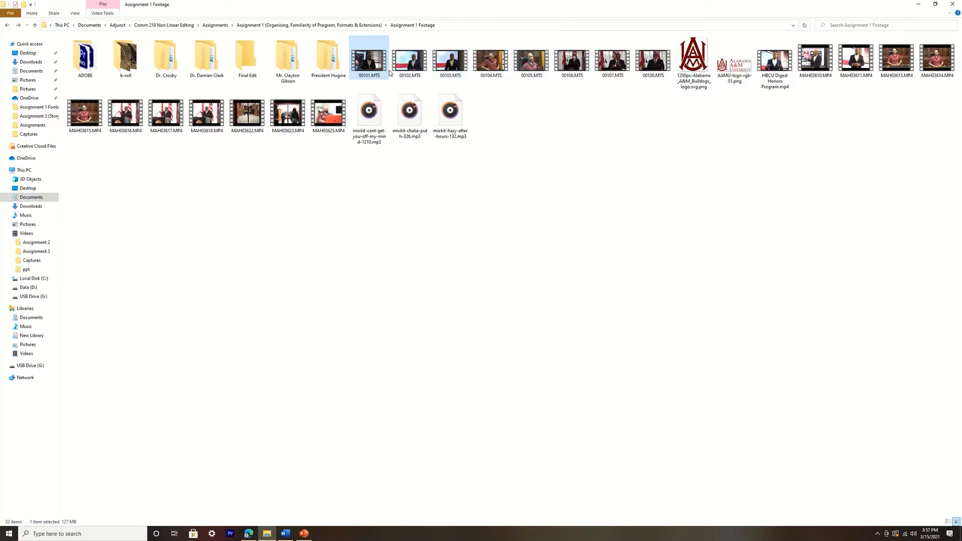
left_click(449, 67, "shift")
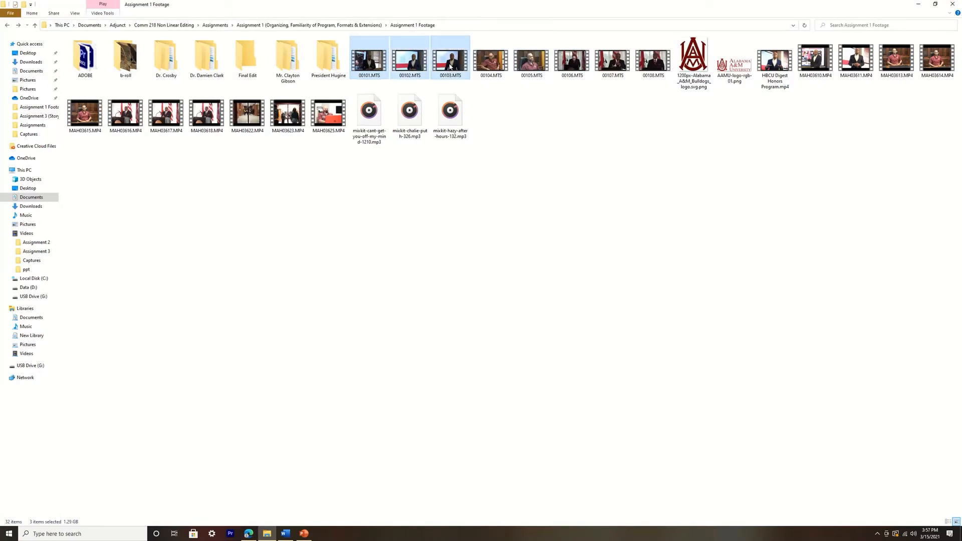
left_click_drag(450, 66, 207, 63)
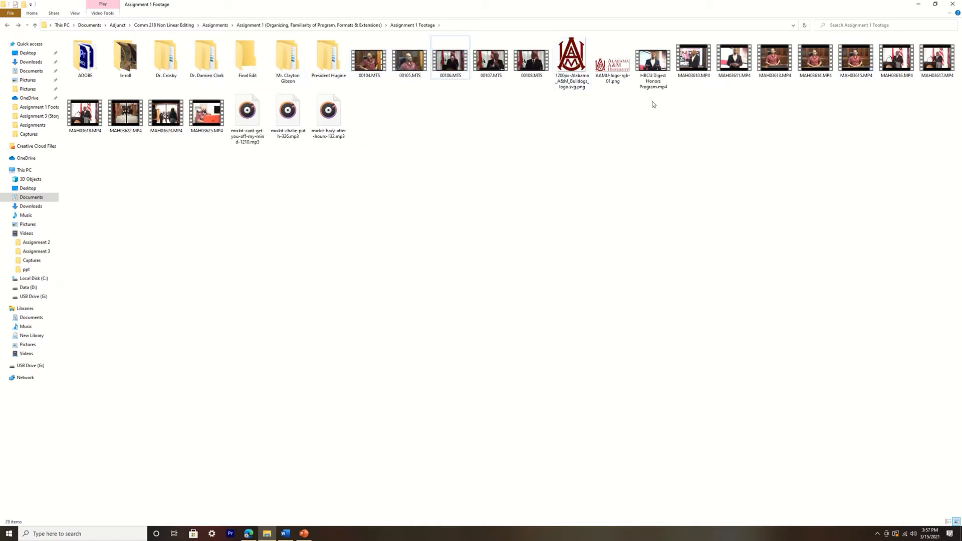
left_click_drag(652, 110, 736, 69)
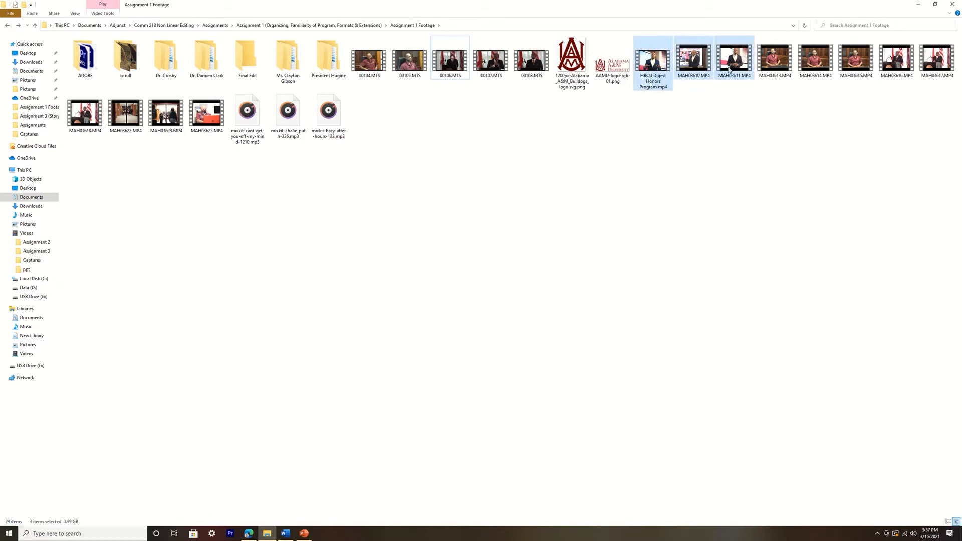
left_click_drag(729, 70, 214, 67)
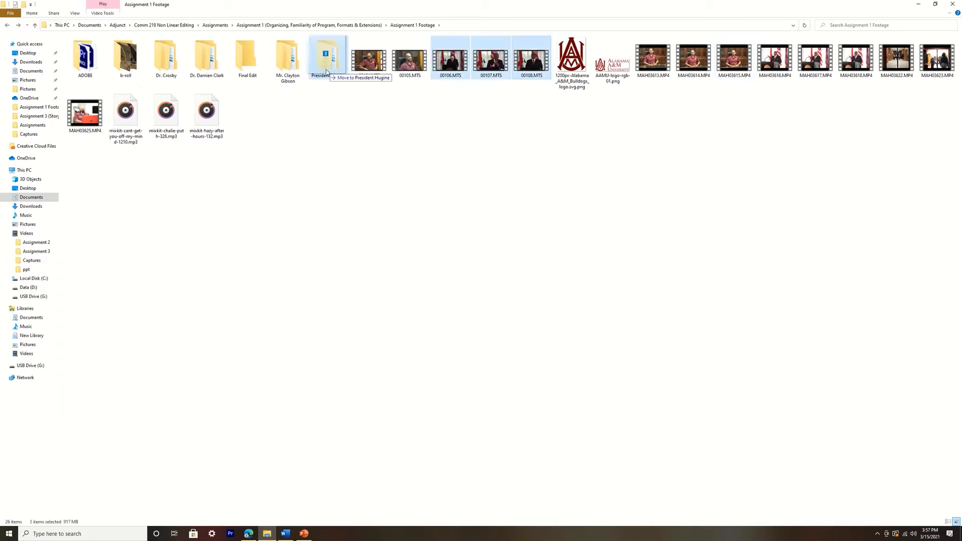
Move the clips 00106.MTS, 00107.MTS, 00108.MTS, MAH03616.MP4, MAH03617.MP4 and MAH03618.MP4 into the university president's folder
left_click_drag(327, 72, 327, 72)
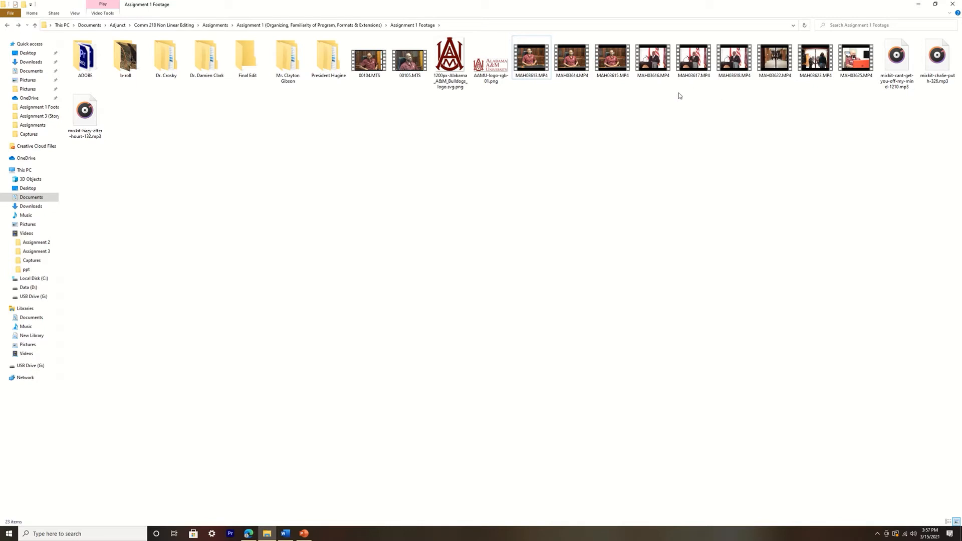
left_click_drag(655, 98, 336, 75)
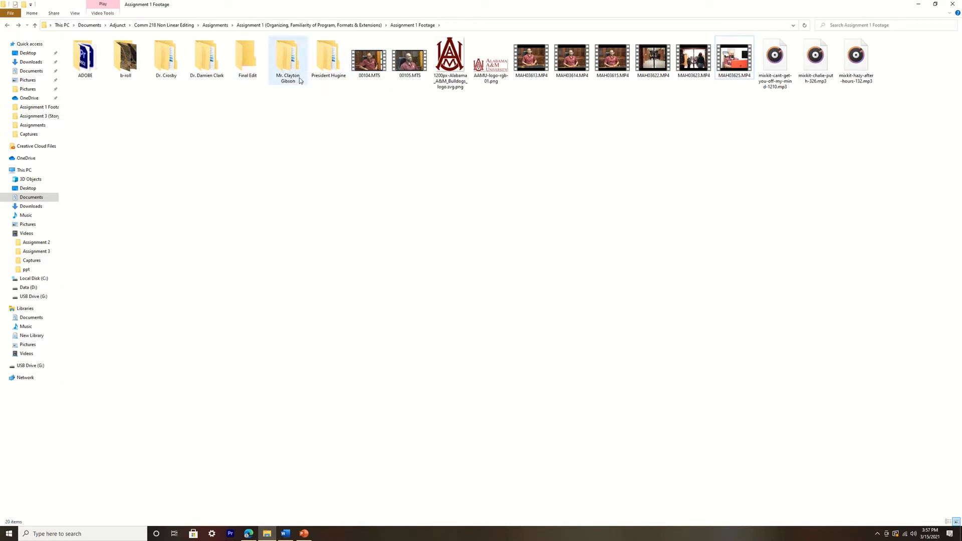
Move the clips 00104.MTS, 00105.MTS, MAH03613.MP4, MAH03614.MP4 and MAH03615.MP4 into the interviewee folder whose name starts with "Mr."
left_click_drag(350, 100, 431, 38)
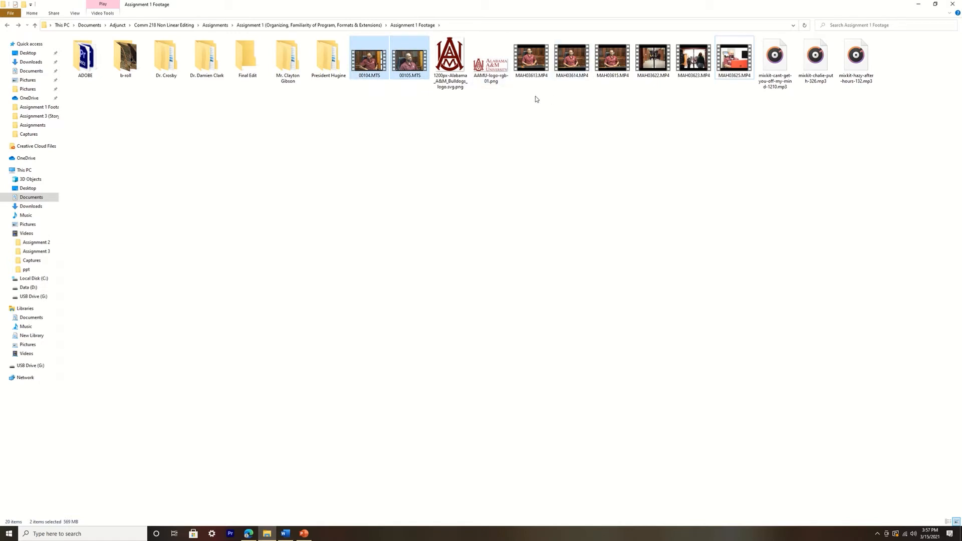
left_click_drag(535, 96, 626, 63)
left_click_drag(612, 61, 279, 59)
left_click_drag(365, 95, 288, 60)
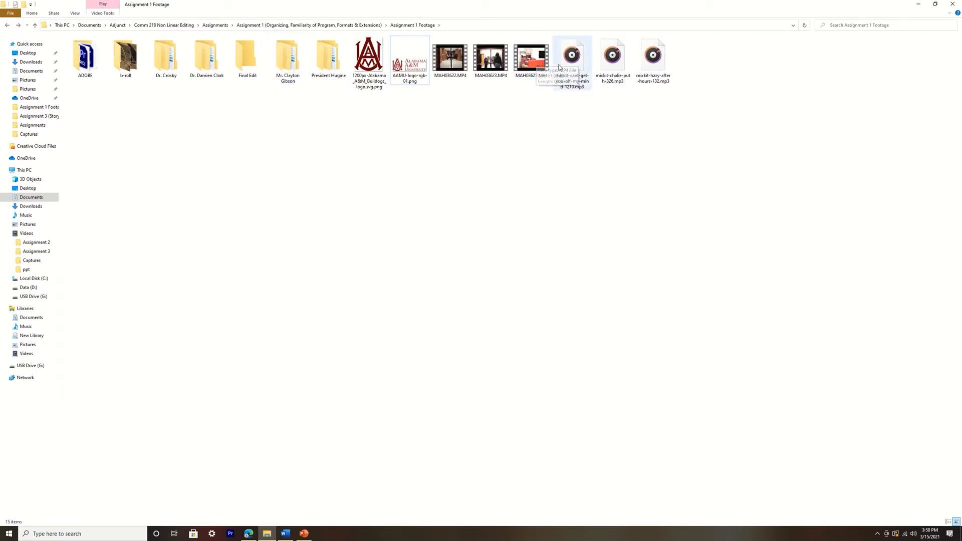
Preview MAH03625.MP4 at several points and move the clip into the b-roll folder
double_click(542, 68)
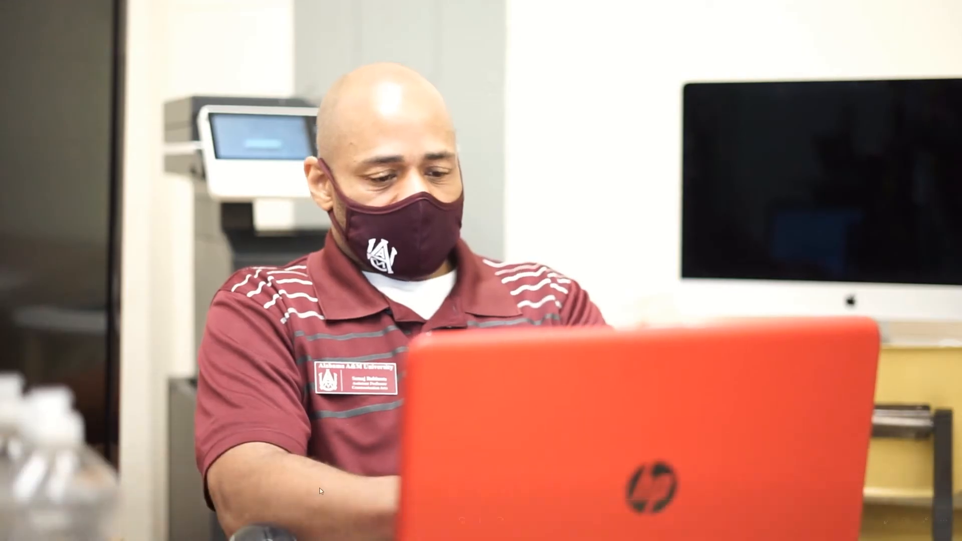
left_click(282, 499)
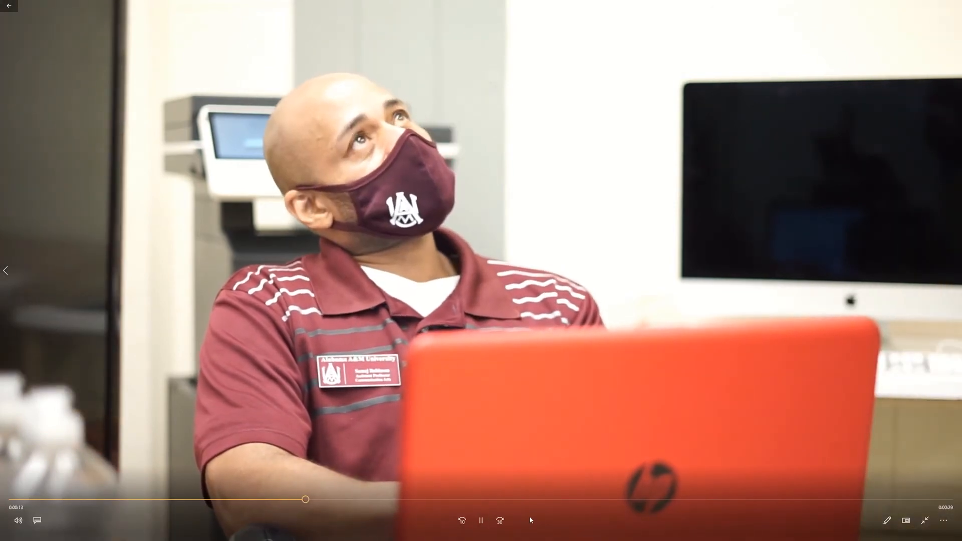
left_click(530, 500)
key("alt+F4")
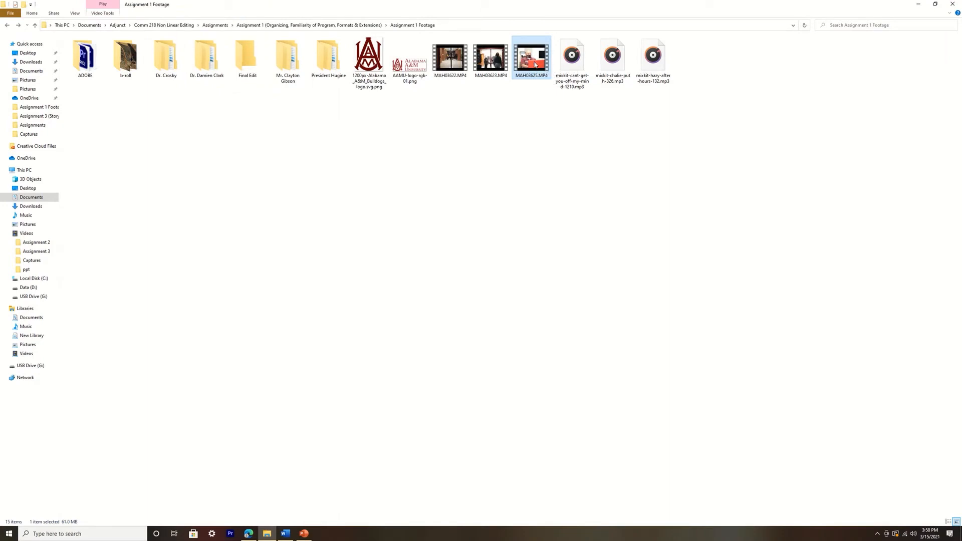
left_click_drag(535, 63, 113, 75)
Preview MAH03622.MP4 and move the clips MAH03622.MP4 and MAH03623.MP4 into the b-roll folder
double_click(450, 58)
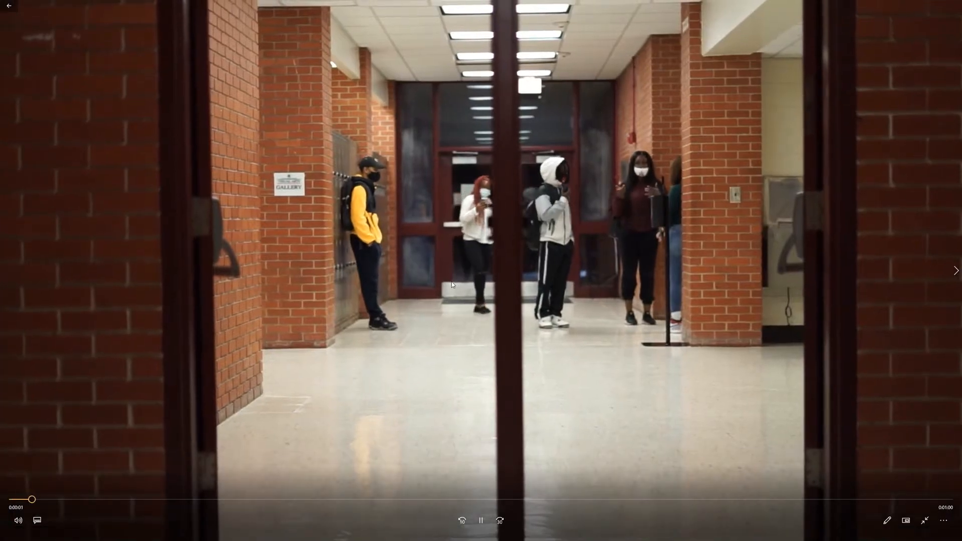
left_click(954, 4)
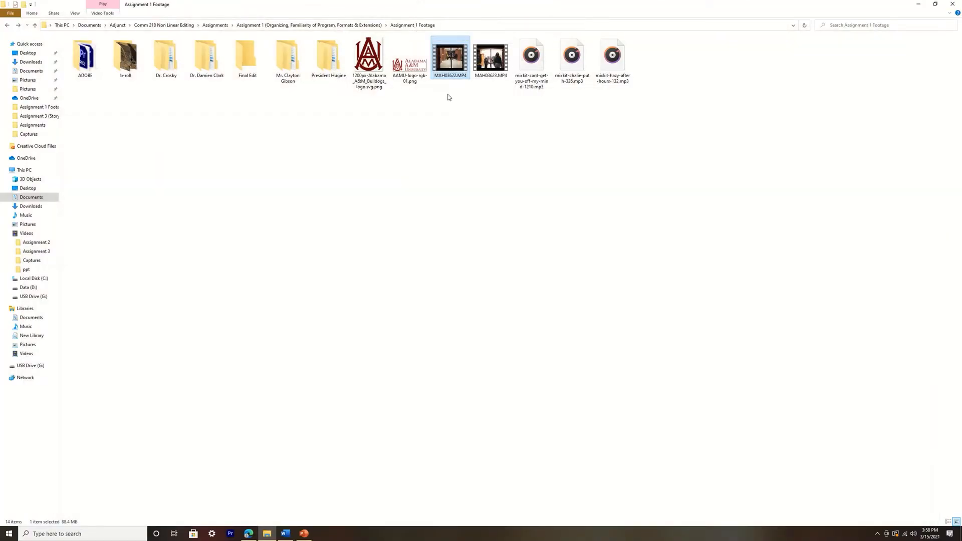
left_click_drag(449, 96, 116, 75)
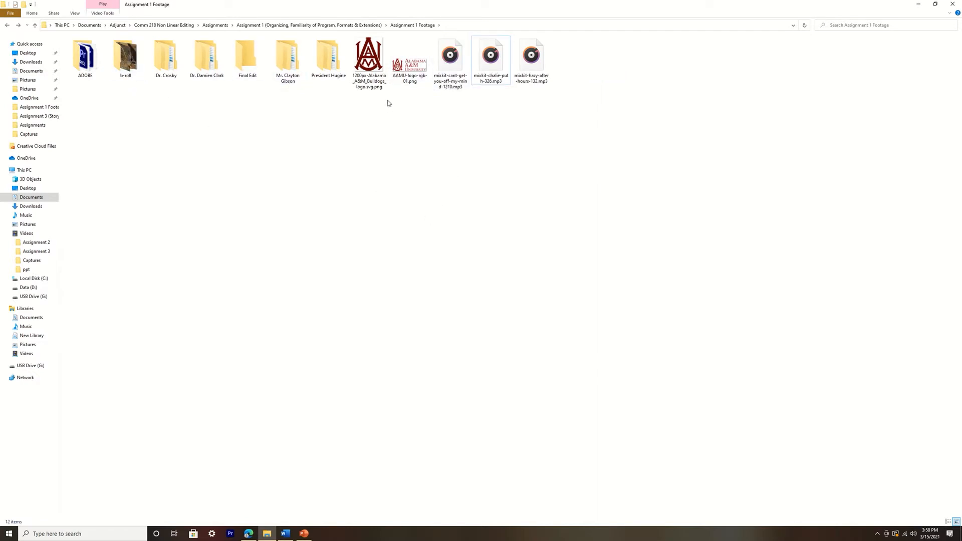
Play the music file mixkit-cant-get-you-off-my-mind-1210.mp3 briefly and close the player
double_click(454, 56)
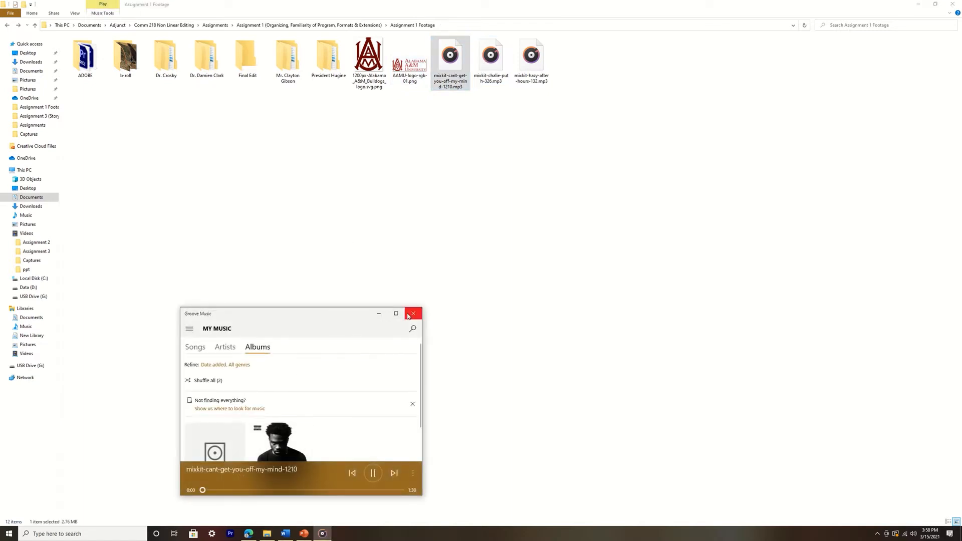
left_click(414, 313)
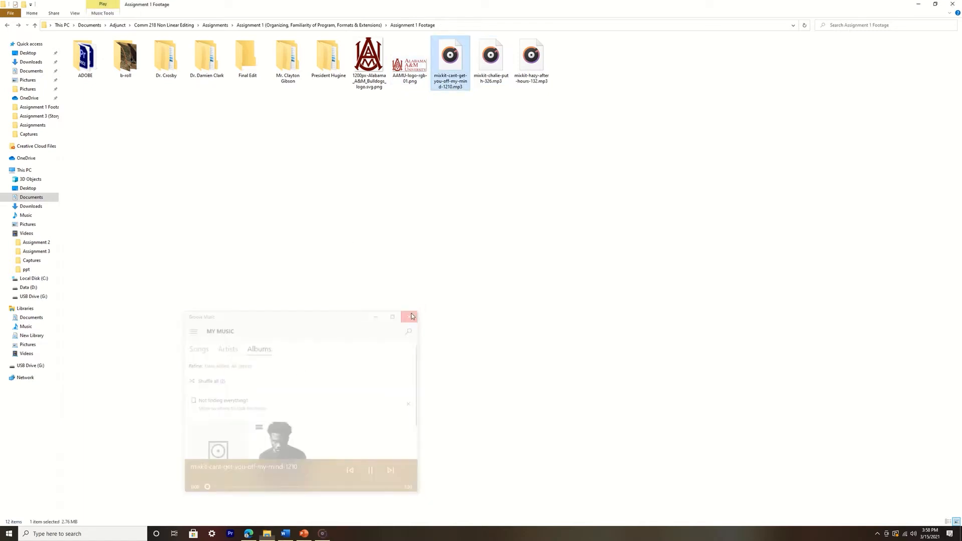
Create a new folder named ELEMENTS in Assignment 1 Footage and move the two university logo PNG images into it
right_click(333, 147)
mouse_move(361, 239)
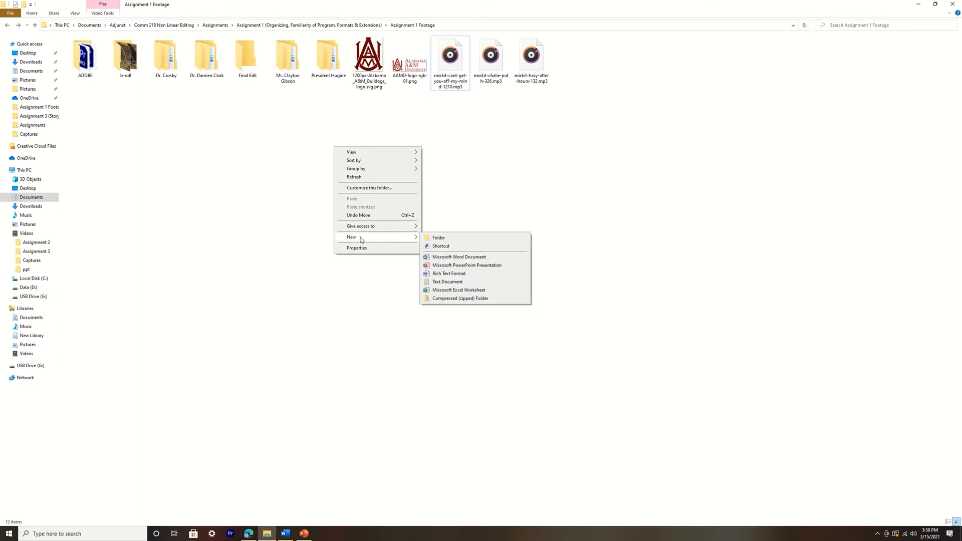
left_click(444, 238)
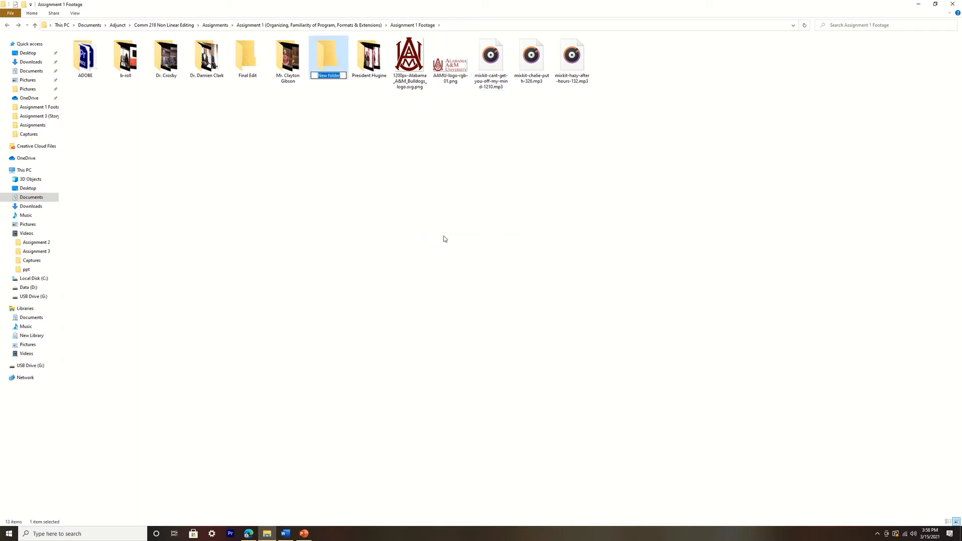
type("PIC")
key("BackSpace")
key("BackSpace")
key("BackSpace")
type("ELEMENTS")
key("Return")
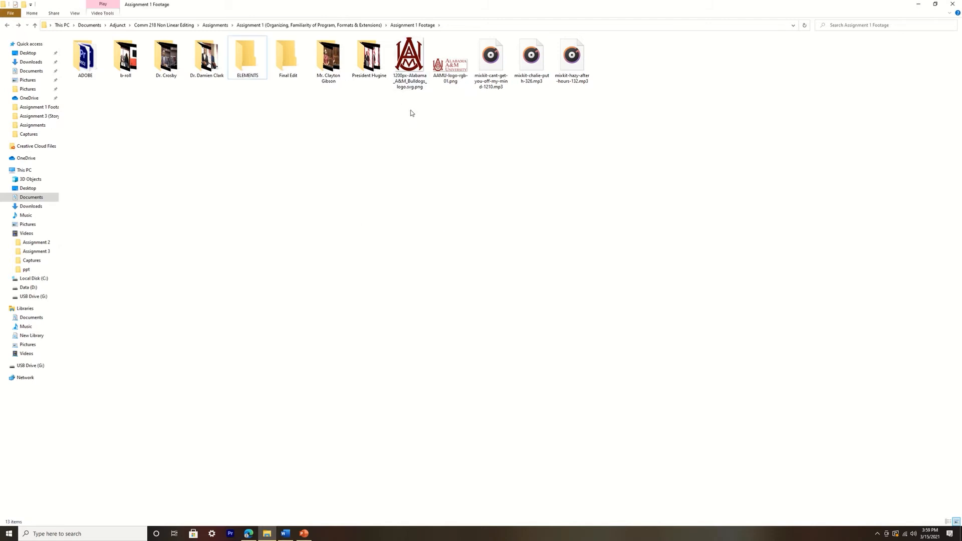
left_click_drag(408, 114, 248, 63)
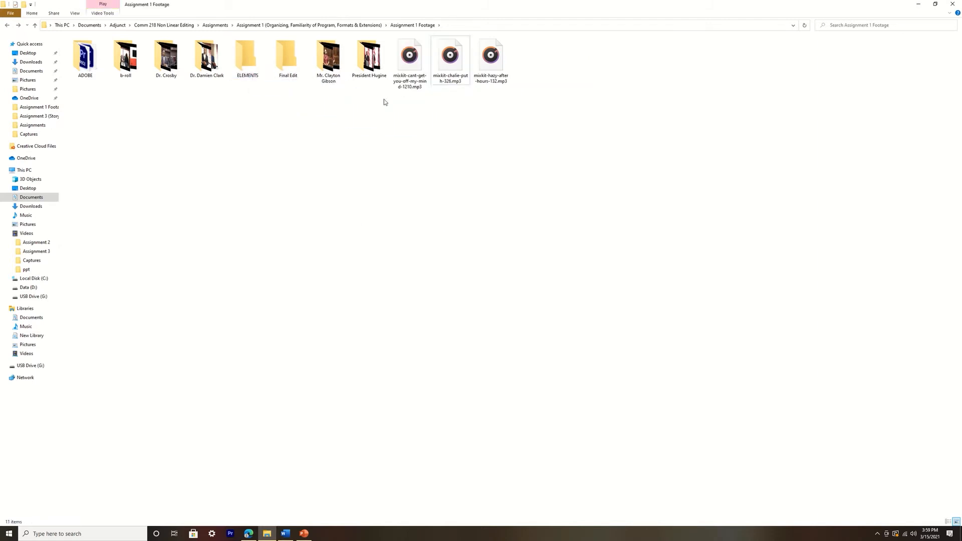
Create a new folder named Audio in Assignment 1 Footage and move the three mixkit MP3 music files into it
right_click(419, 133)
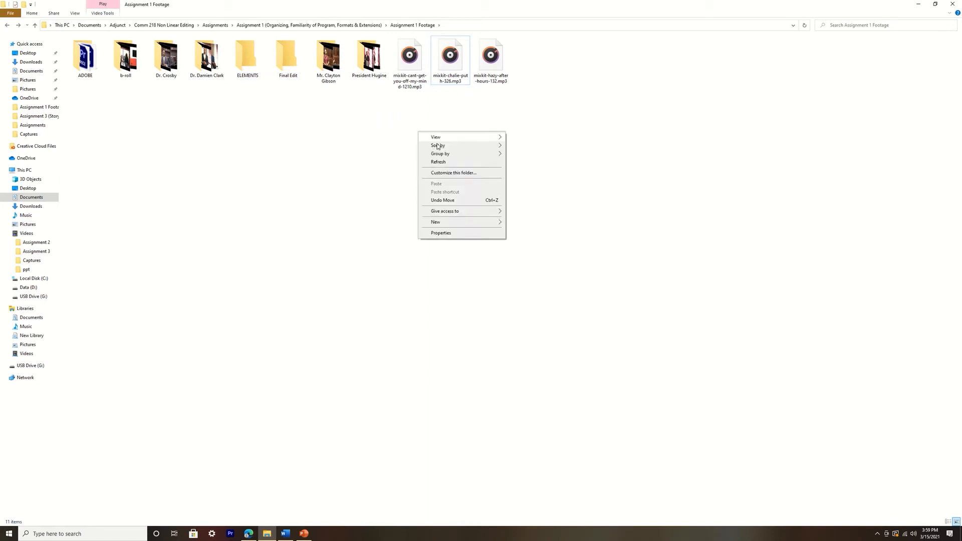
mouse_move(456, 222)
left_click(519, 223)
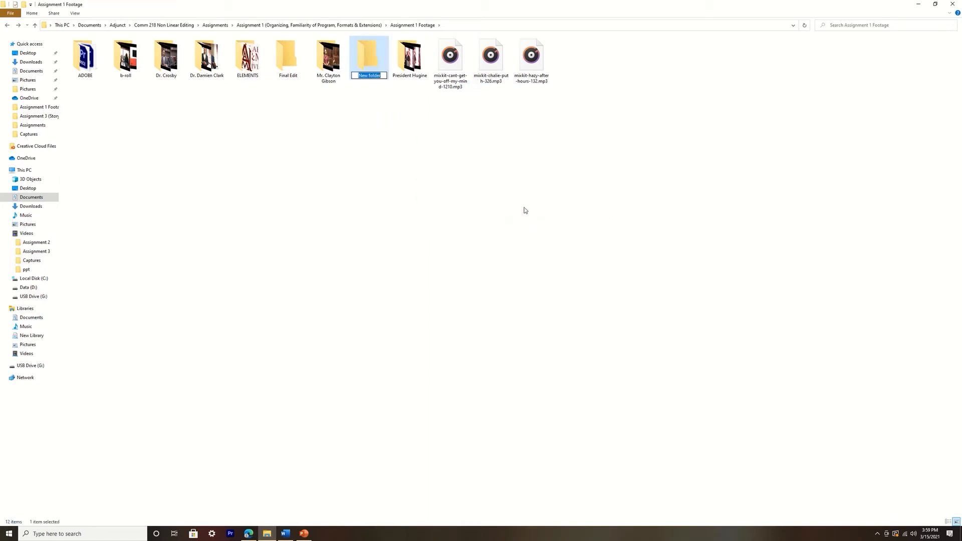
key("BackSpace")
type("Audio")
key("Return")
left_click(467, 142)
left_click_drag(446, 114, 115, 68)
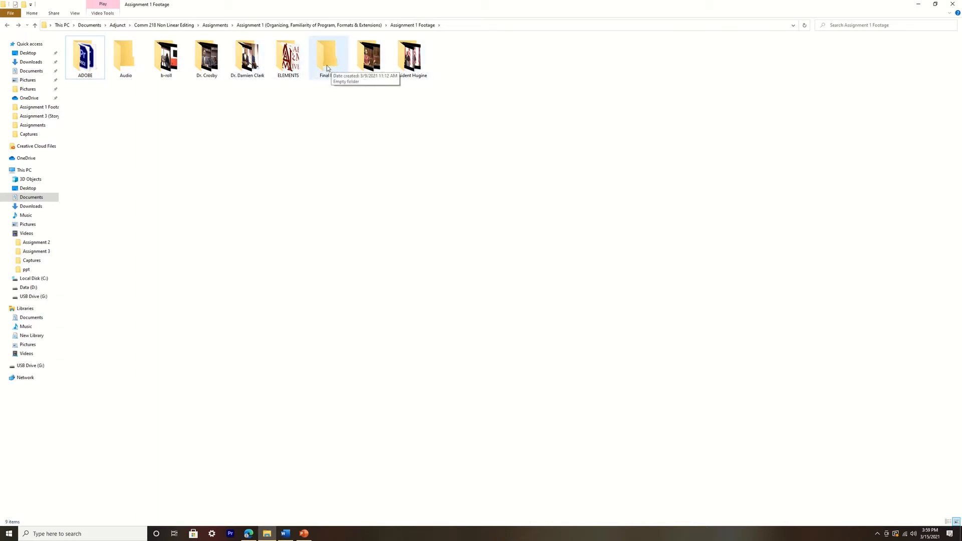
Check the contents of the Audio, Final Edit and b-roll folders, returning to Assignment 1 Footage each time
double_click(126, 58)
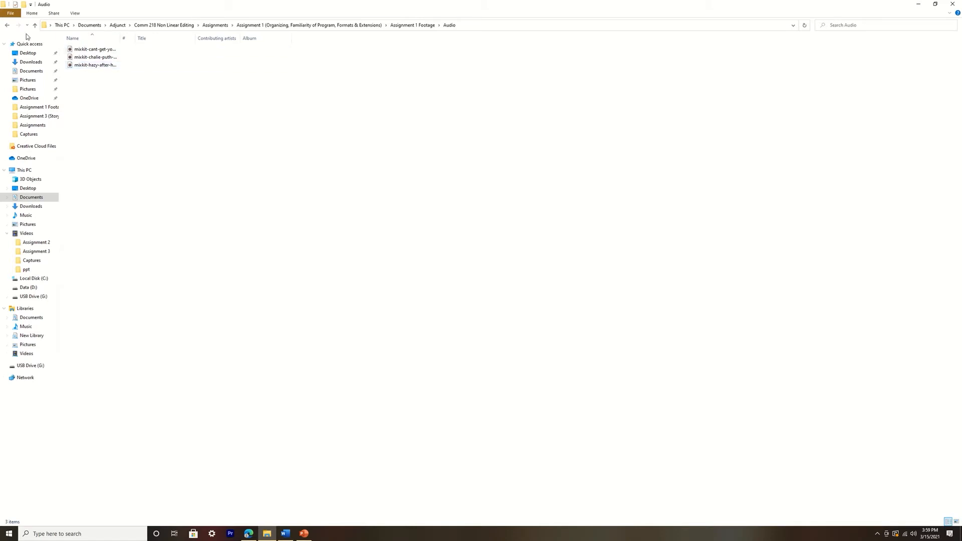
left_click(7, 25)
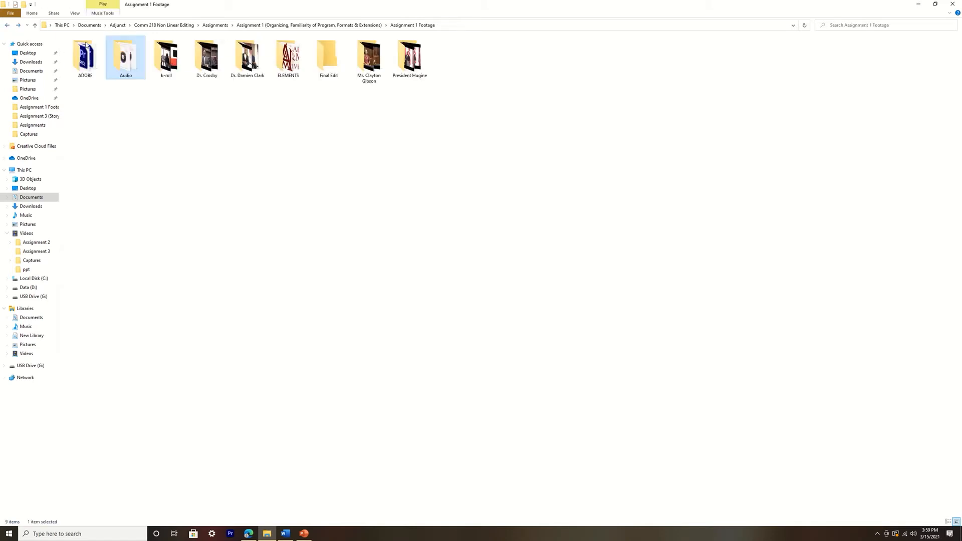
double_click(324, 69)
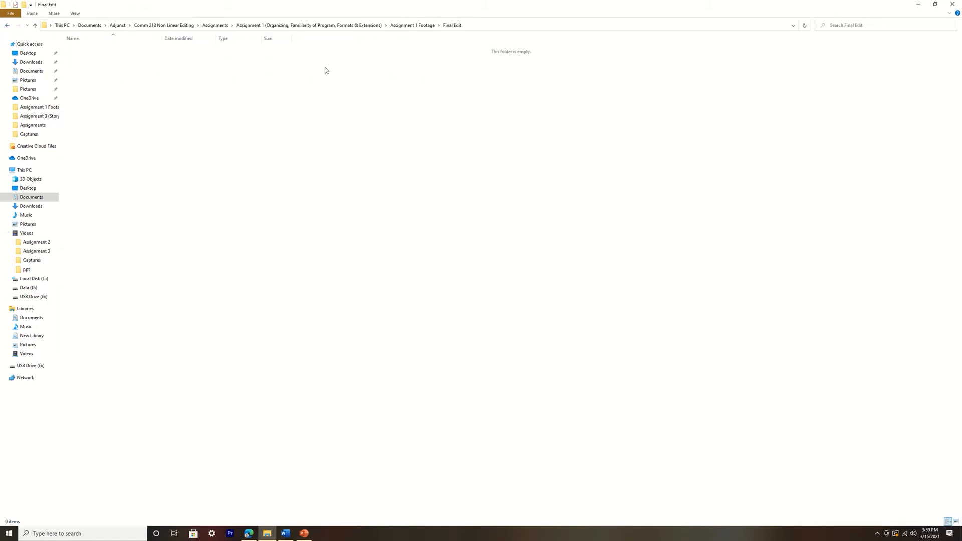
left_click(7, 25)
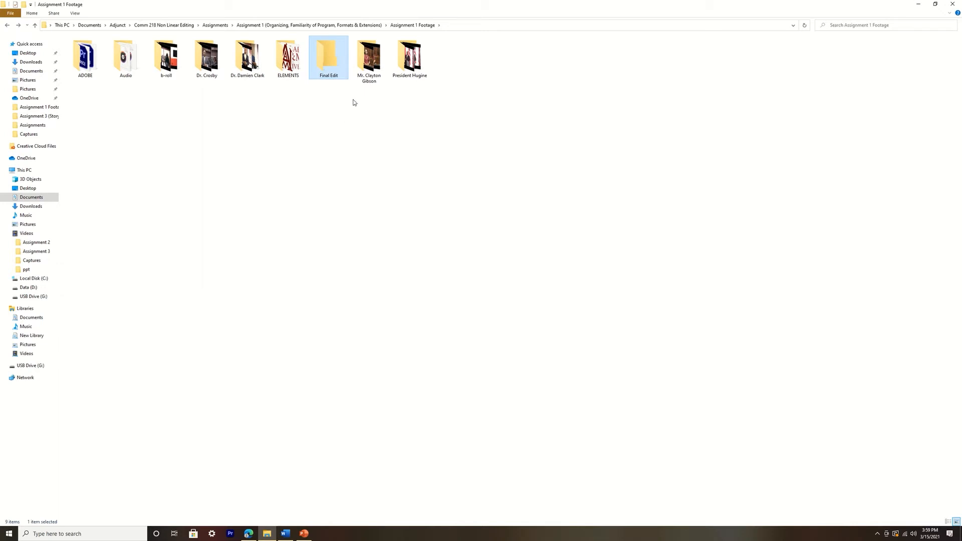
double_click(167, 58)
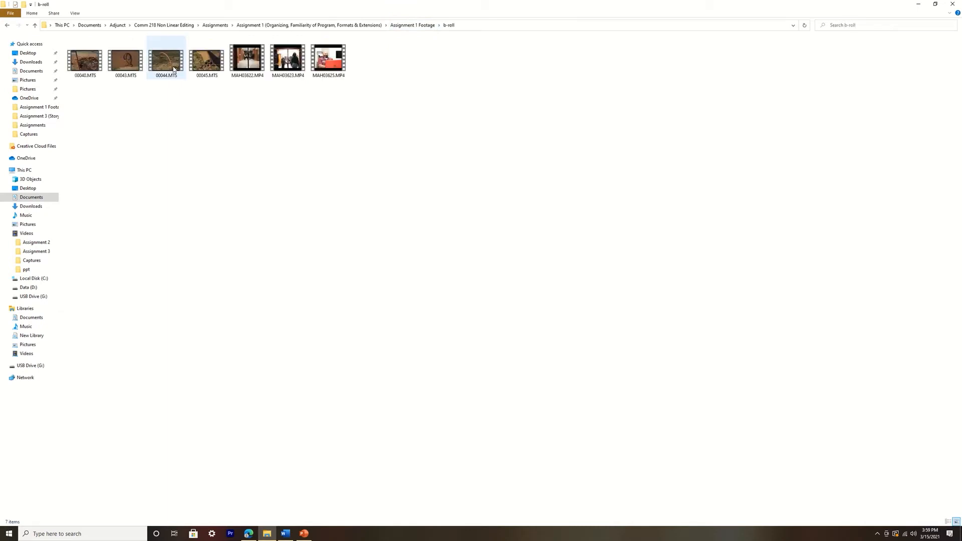
key("alt+Left")
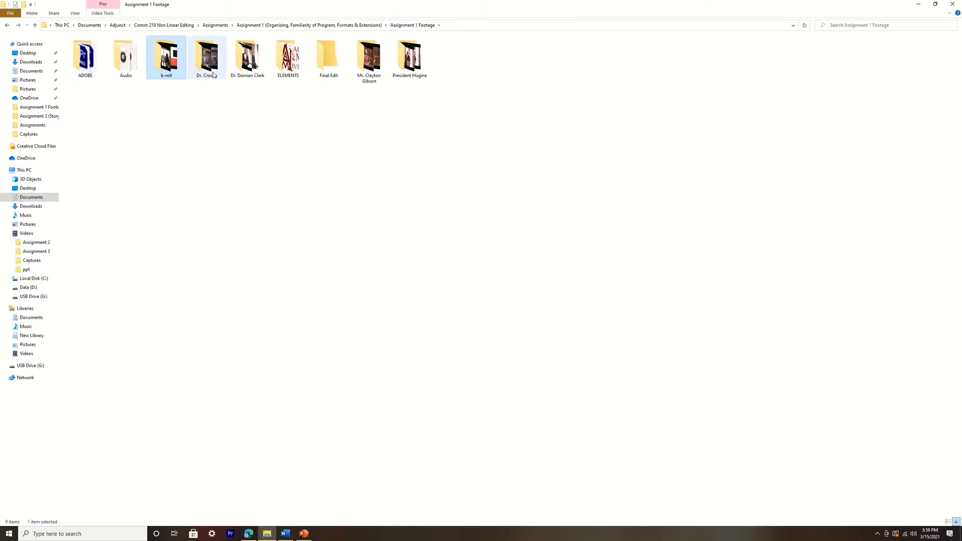
In the interviewee folder after b-roll, move MAH03619.MP4 to MAH03621.MP4 into Camera 1 and 00161.MTS to 00163.MTS into Camera 2
left_click(208, 70)
double_click(208, 70)
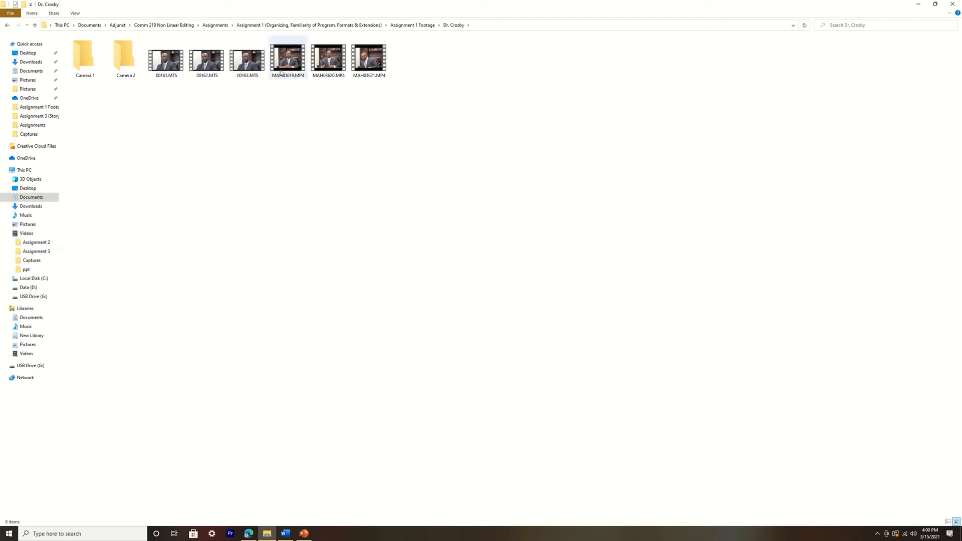
mouse_move(281, 73)
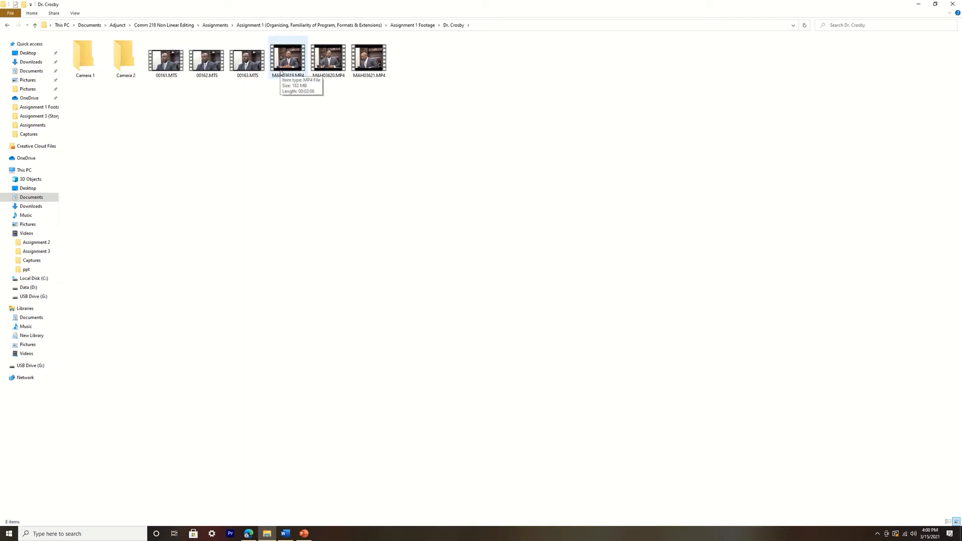
double_click(296, 64)
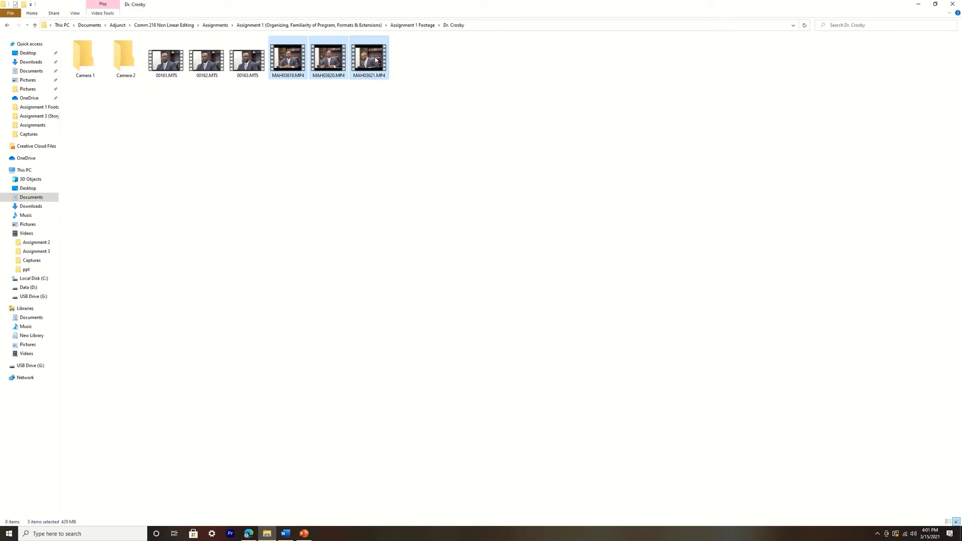
left_click_drag(374, 60, 84, 56)
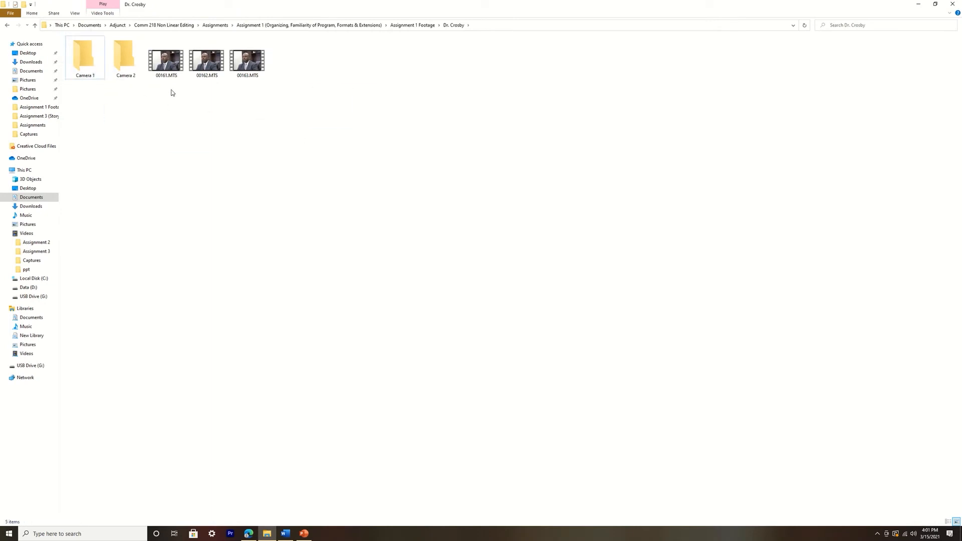
left_click_drag(171, 93, 84, 56)
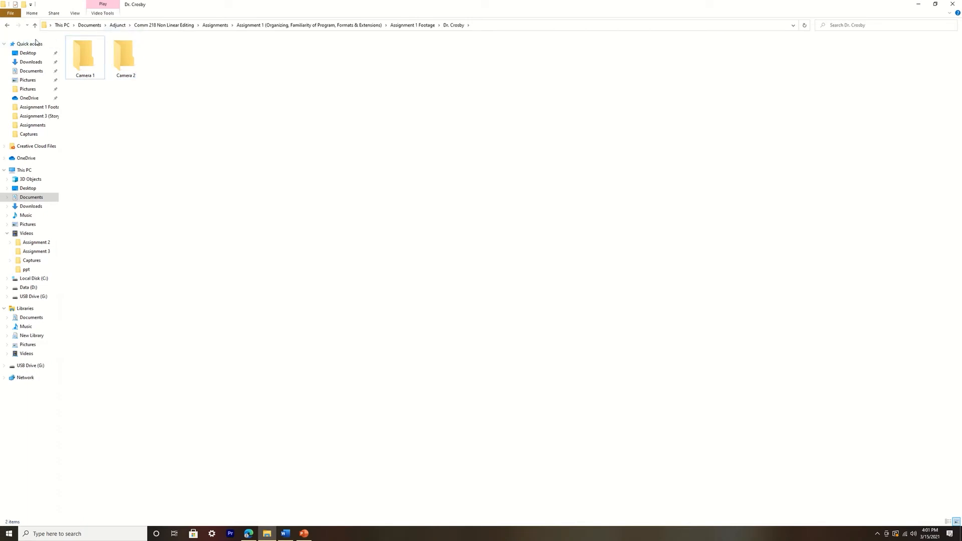
Check the clips in the Camera 1 folder, opening MAH03619.MP4 briefly, and look into the Camera 2 folder
double_click(85, 59)
double_click(85, 59)
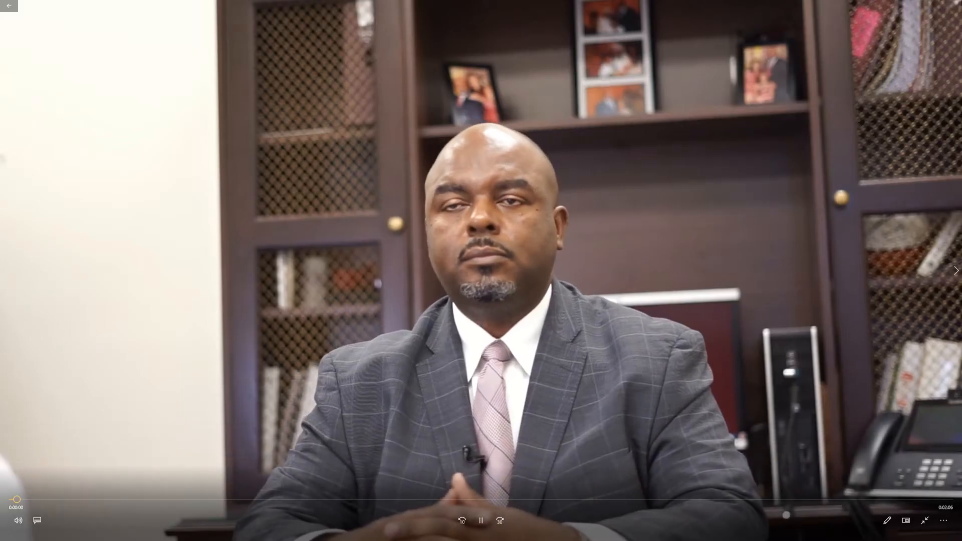
left_click(955, 3)
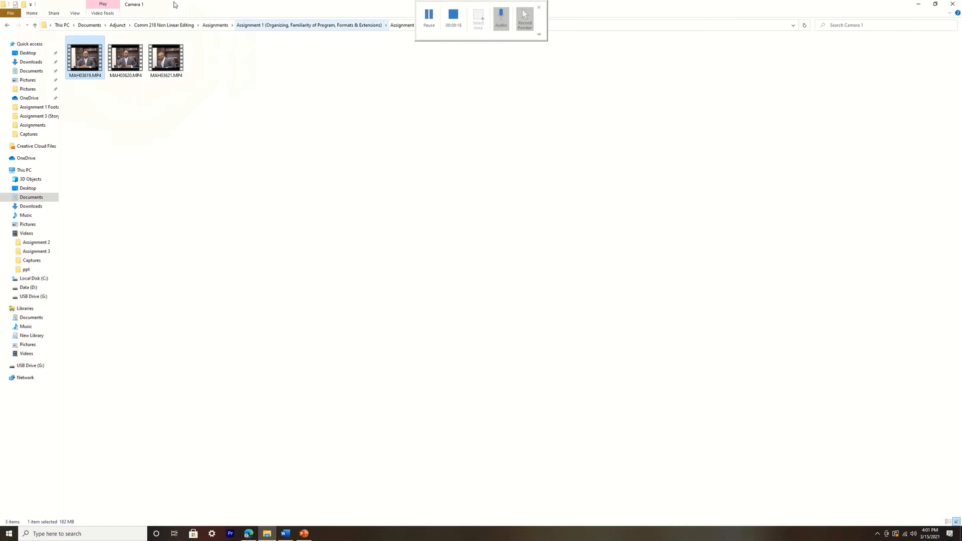
left_click(6, 27)
double_click(126, 58)
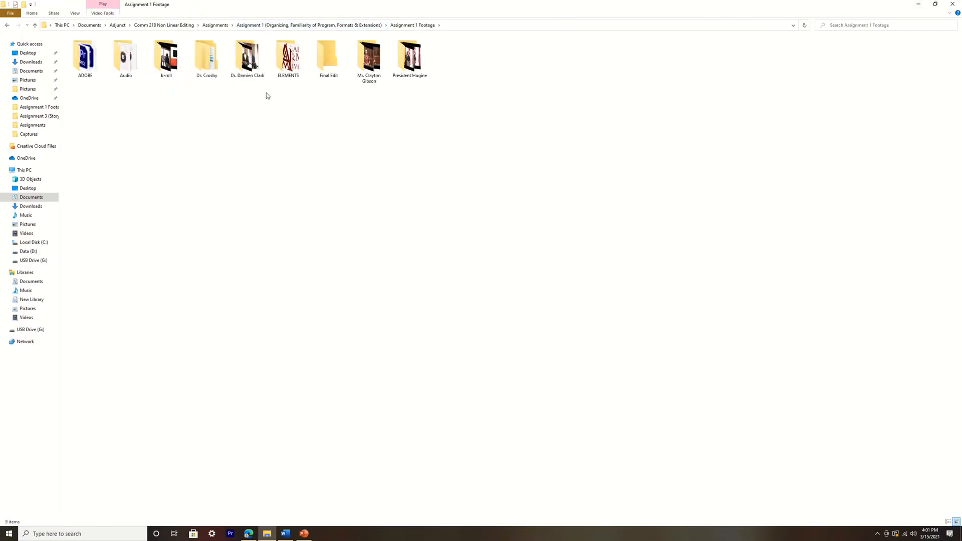
Review the interviewee folder with the Camera 1 and Camera 2 subfolders and recheck the Audio folder's contents
double_click(215, 59)
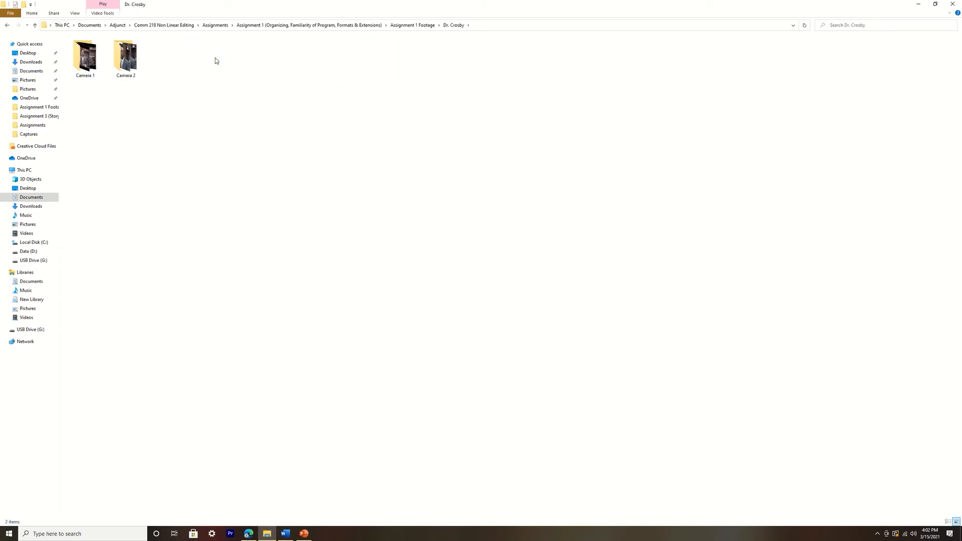
left_click(6, 25)
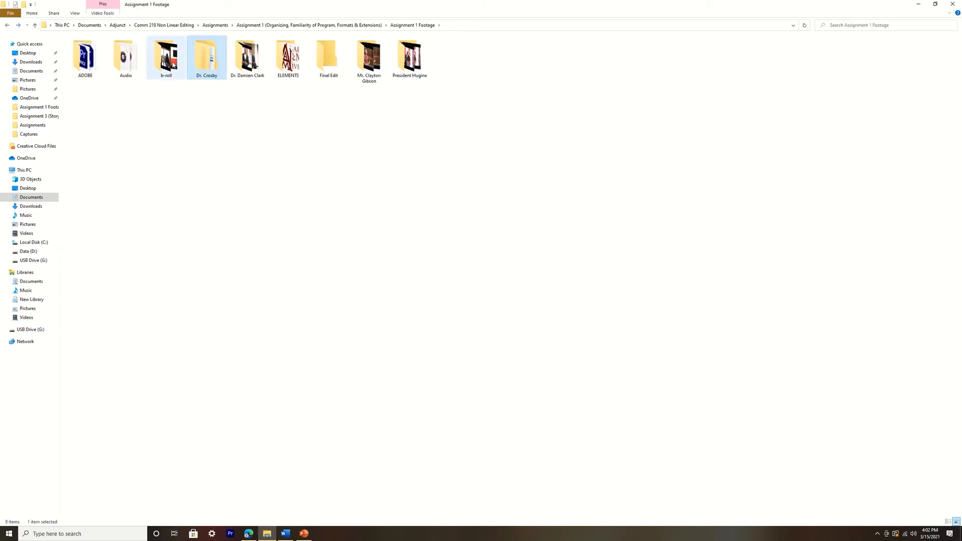
left_click(136, 65)
double_click(136, 64)
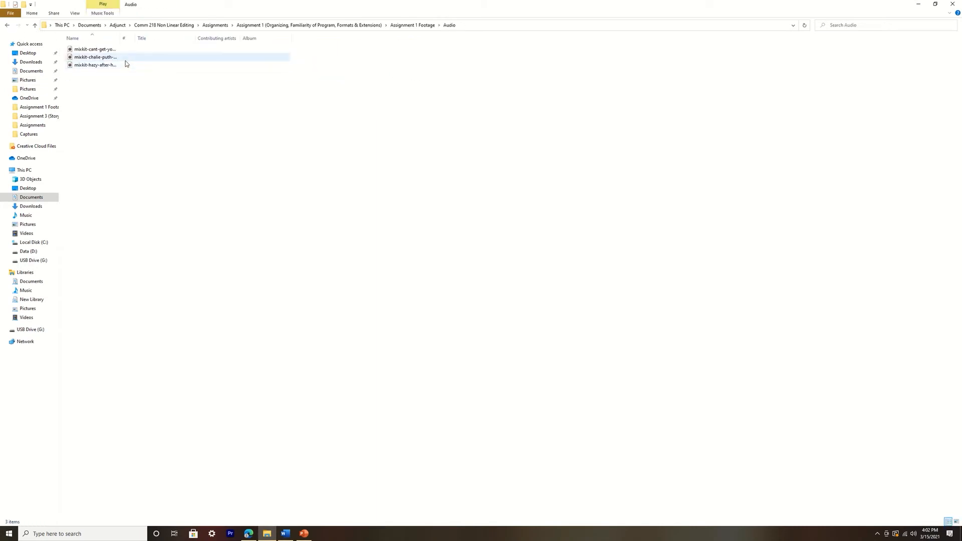
left_click(7, 25)
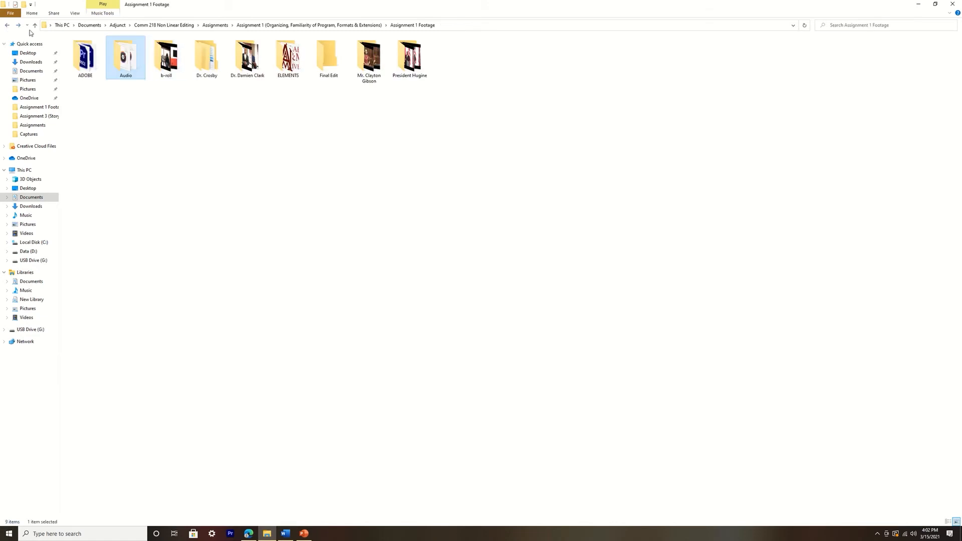
Preview 00101.MTS at several points in the interviewee folder containing CAM 1 and CAM 2, and remove the clip from that folder
double_click(249, 68)
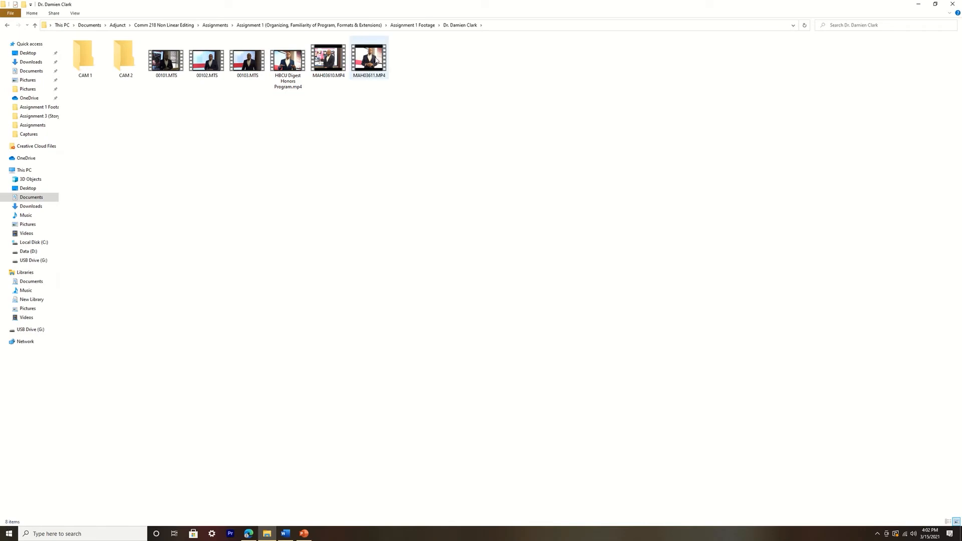
mouse_move(377, 61)
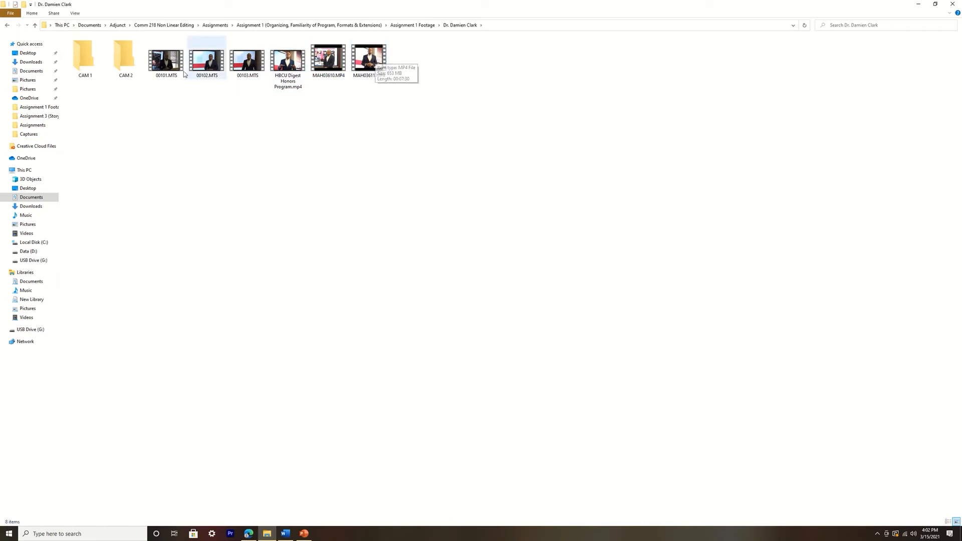
double_click(166, 60)
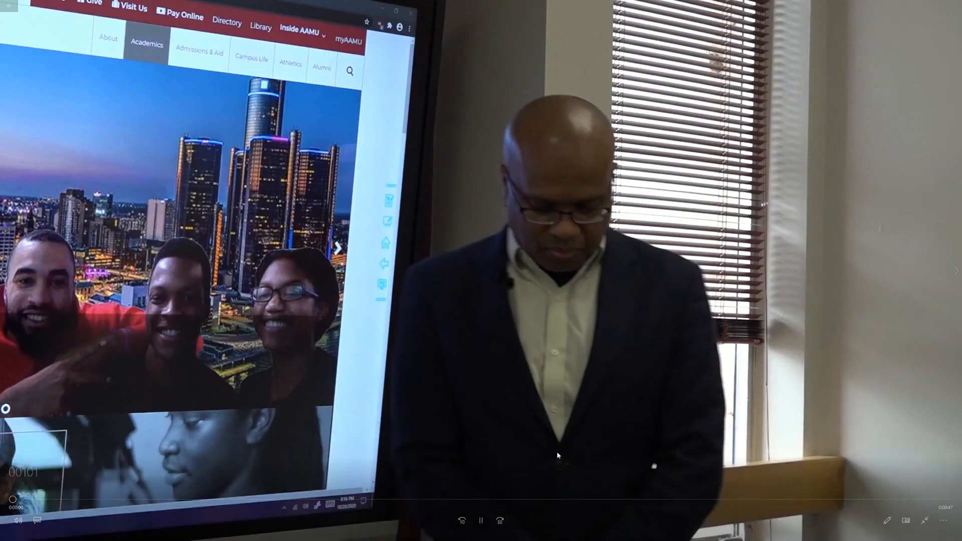
left_click(511, 499)
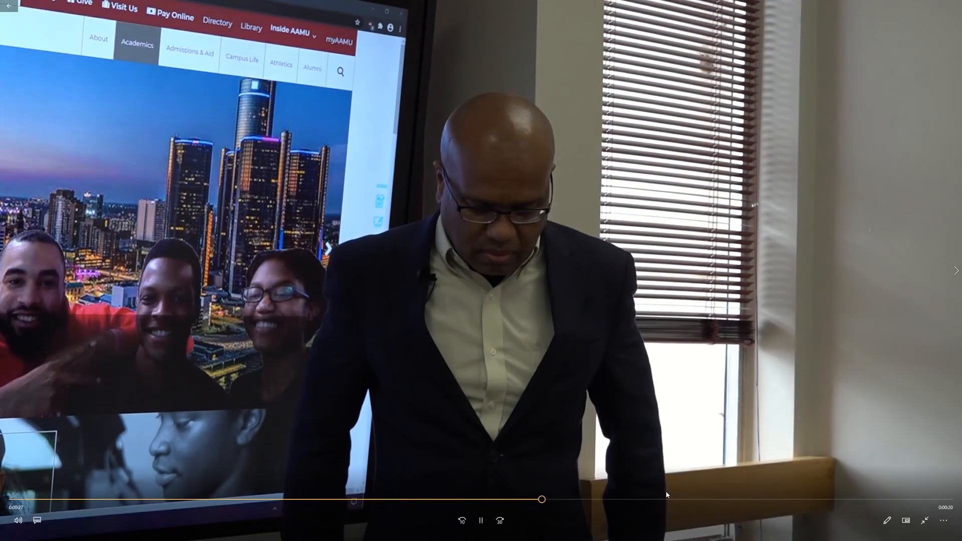
left_click(717, 500)
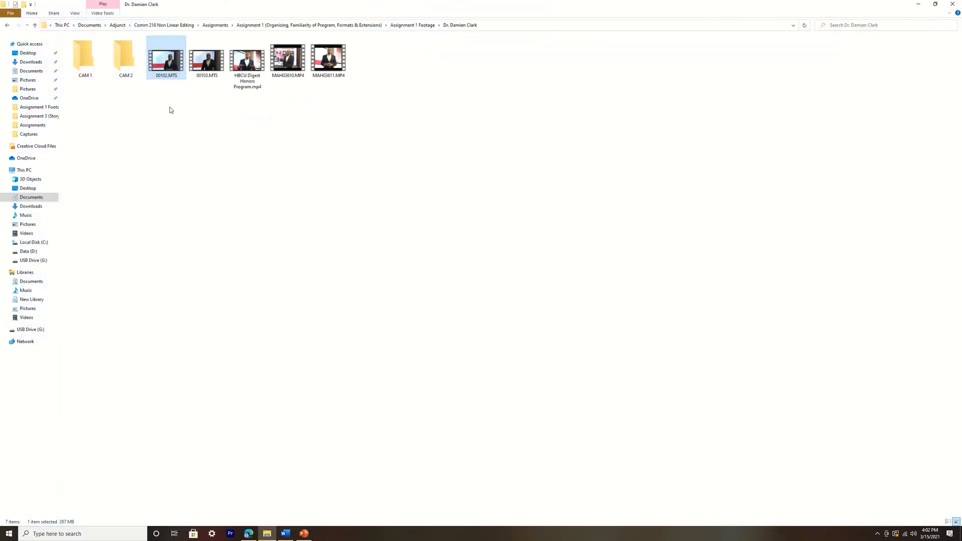
left_click_drag(153, 122, 207, 63)
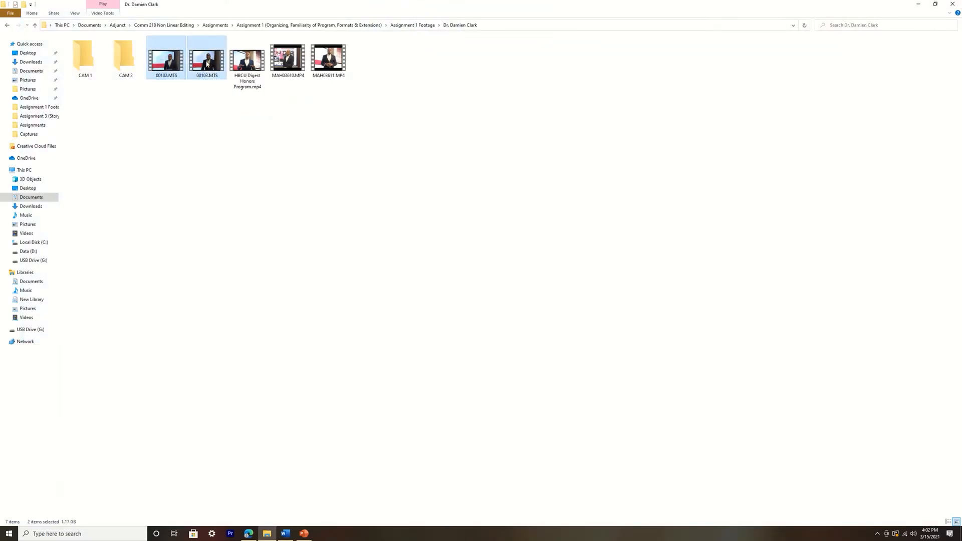
Preview HBCU Digest Honors Program.mp4, paste a copy of it into the Final Edit folder, and open that folder
double_click(248, 60)
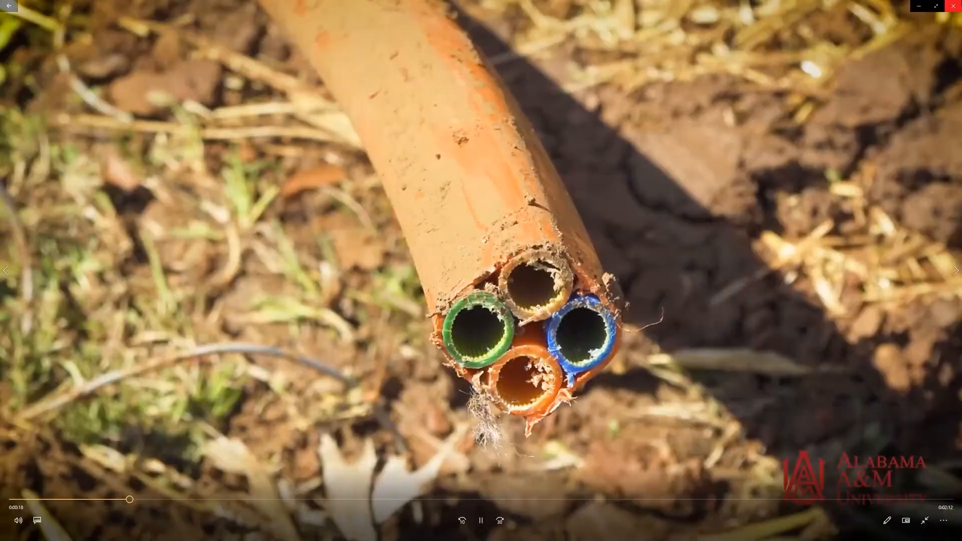
left_click(953, 14)
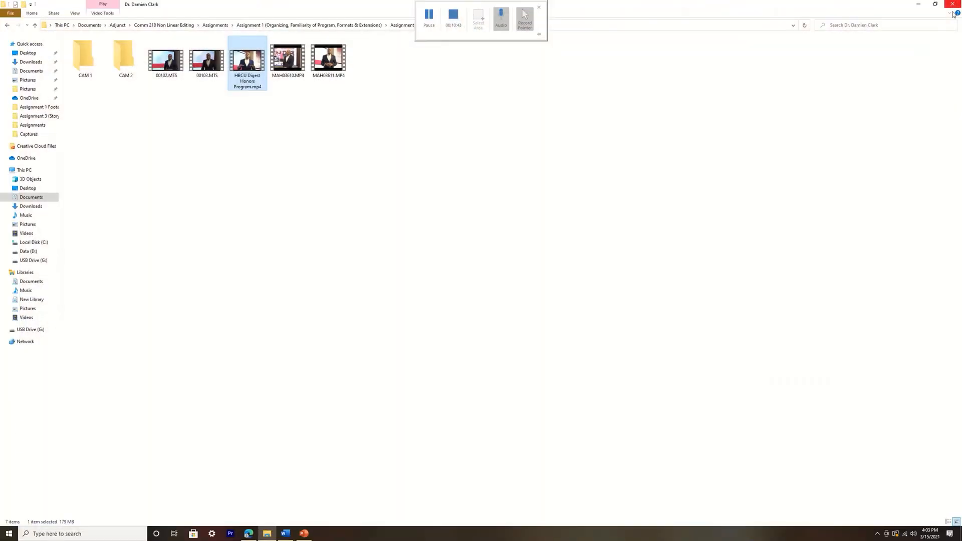
right_click(248, 65)
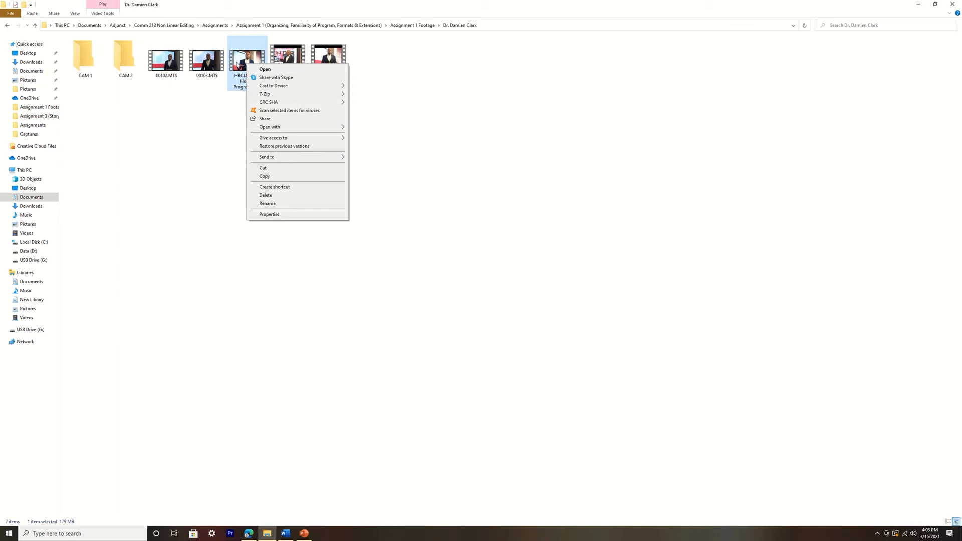
left_click(290, 176)
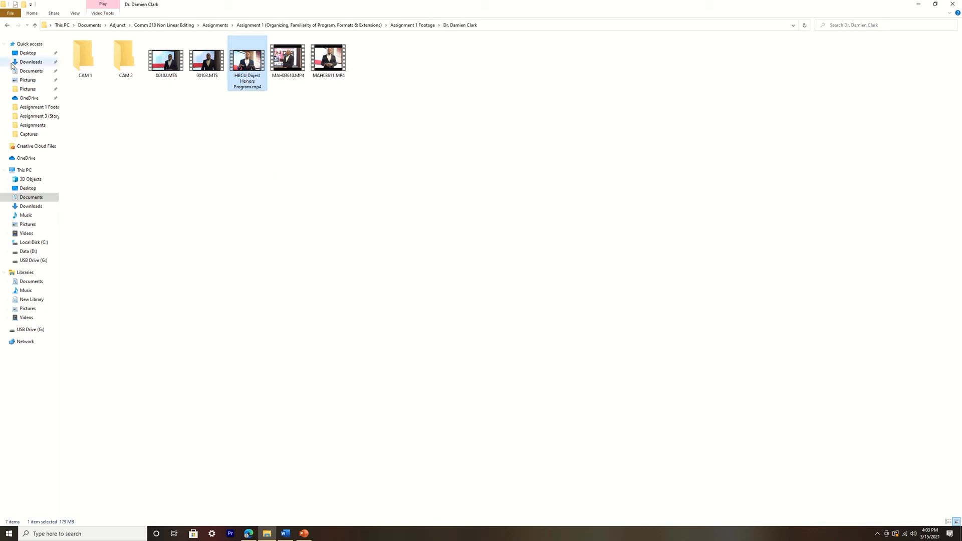
left_click(7, 26)
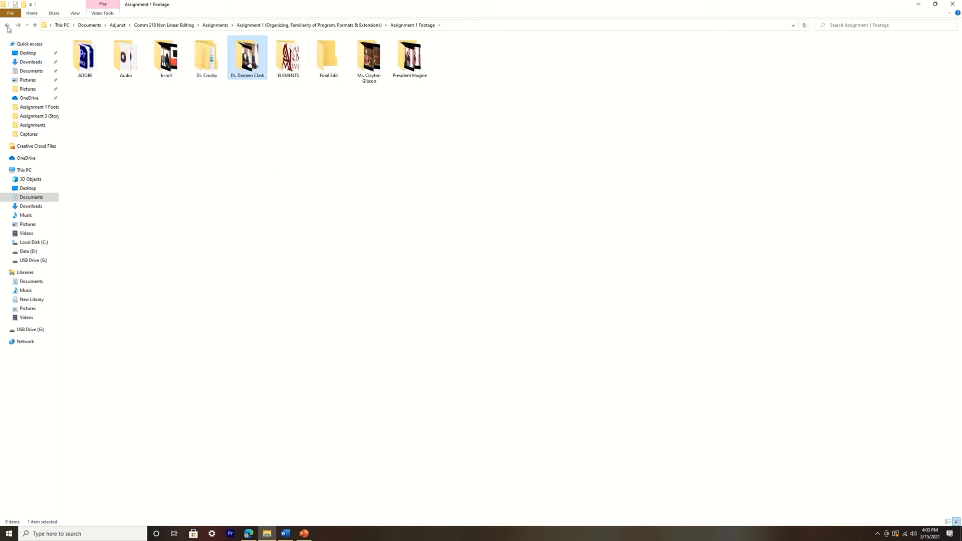
right_click(330, 55)
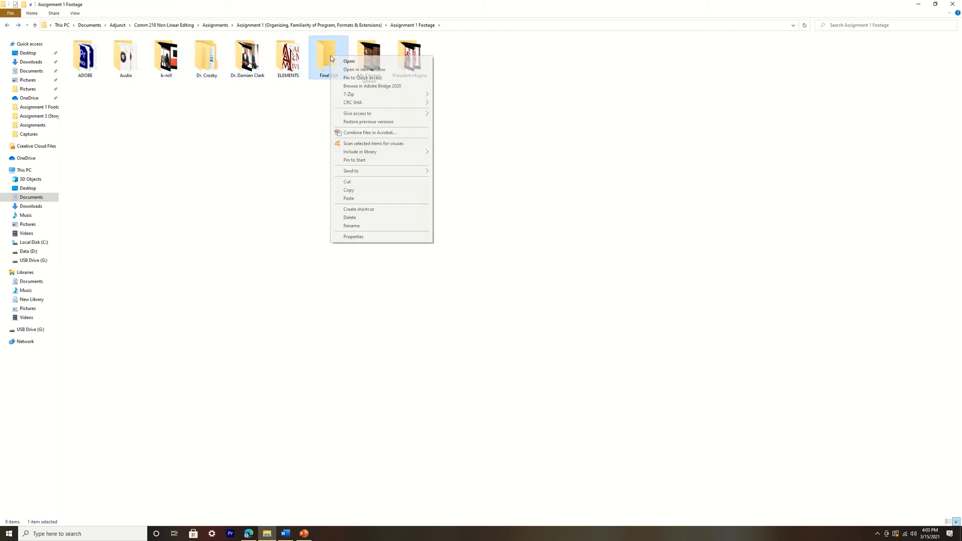
left_click(394, 205)
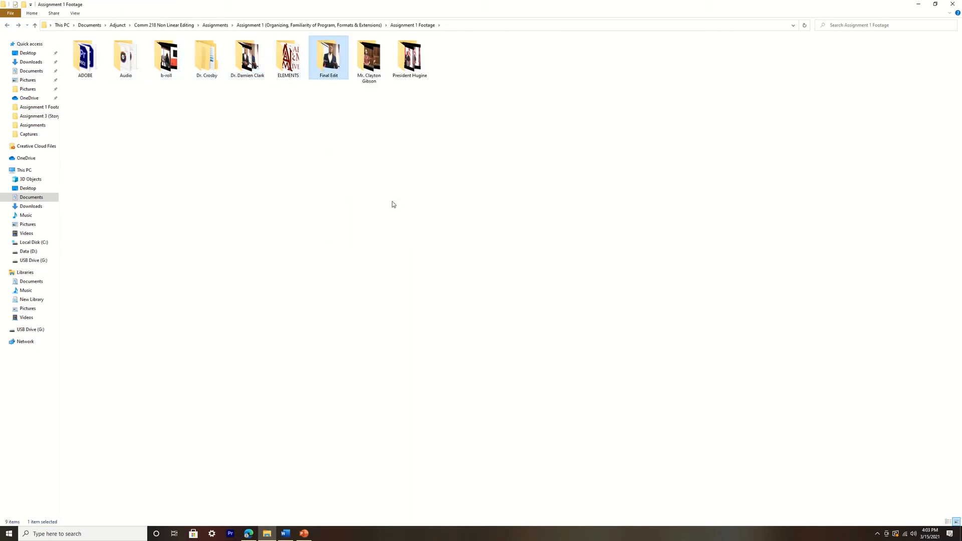
key("Return")
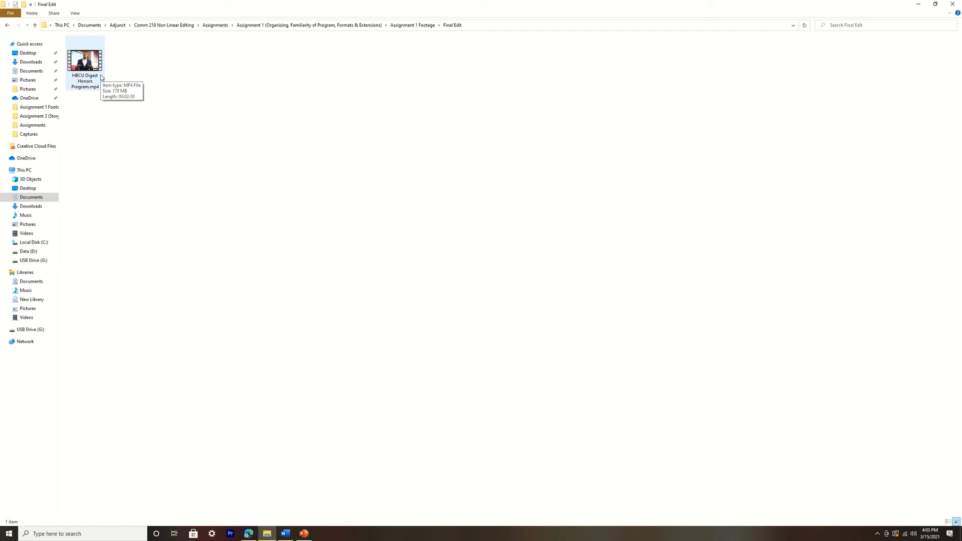
Delete the original HBCU Digest Honors Program.mp4 from the interviewee folder containing CAM 1 and CAM 2
left_click(6, 25)
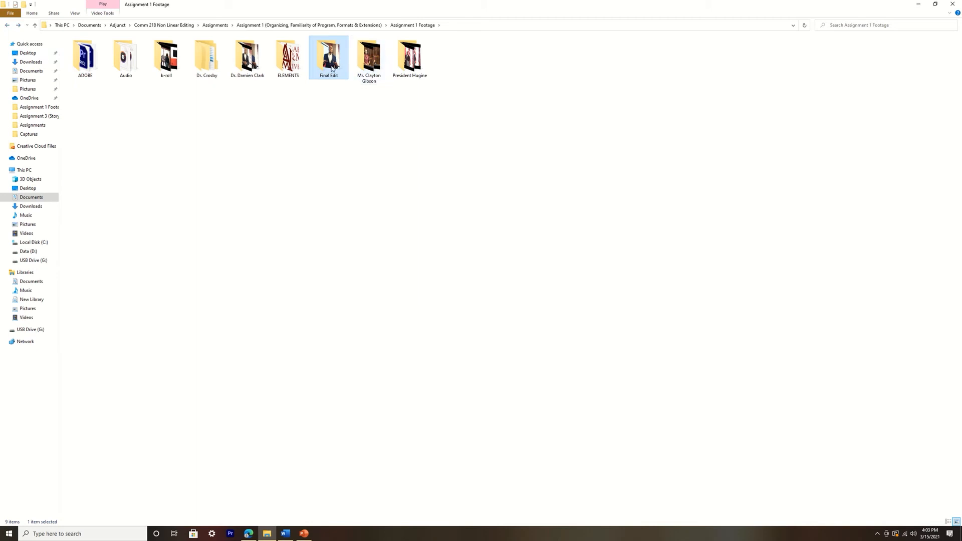
double_click(244, 66)
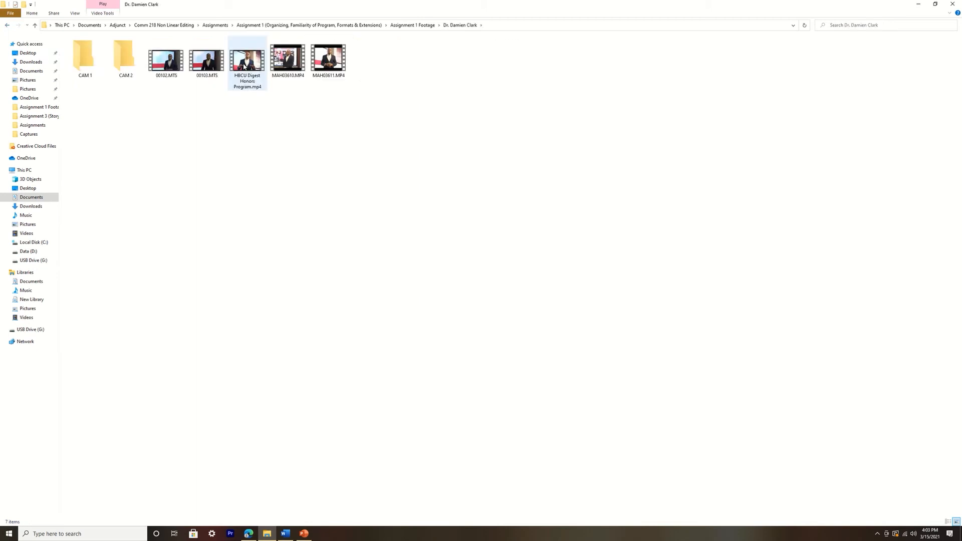
left_click(253, 62)
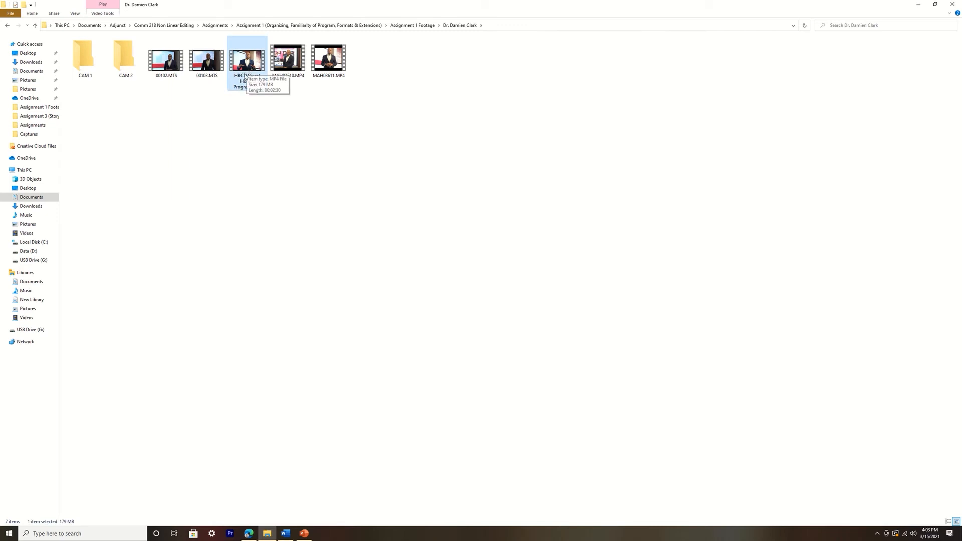
key("Delete")
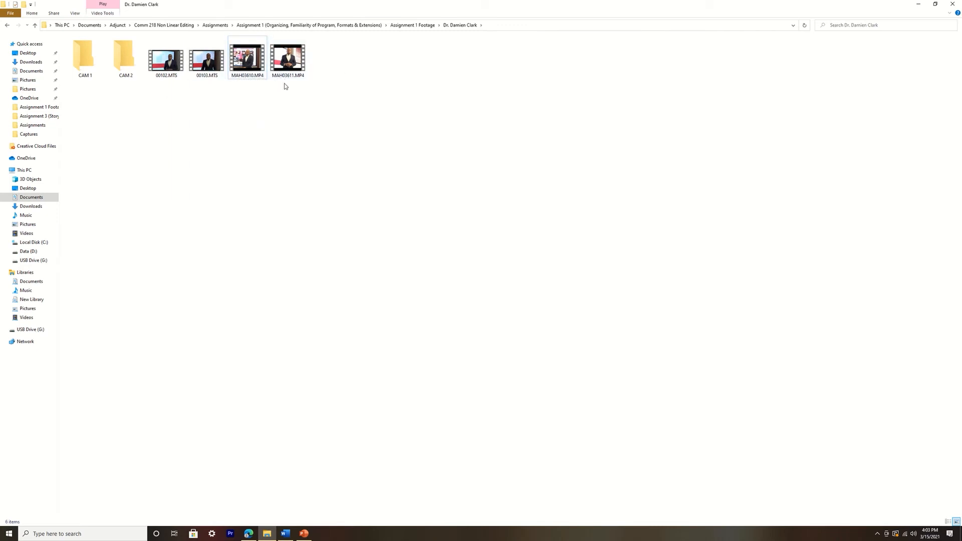
Preview 00102.MTS and MAH03610.MP4 in the same interviewee folder, and delete MAH03610.MP4
double_click(169, 62)
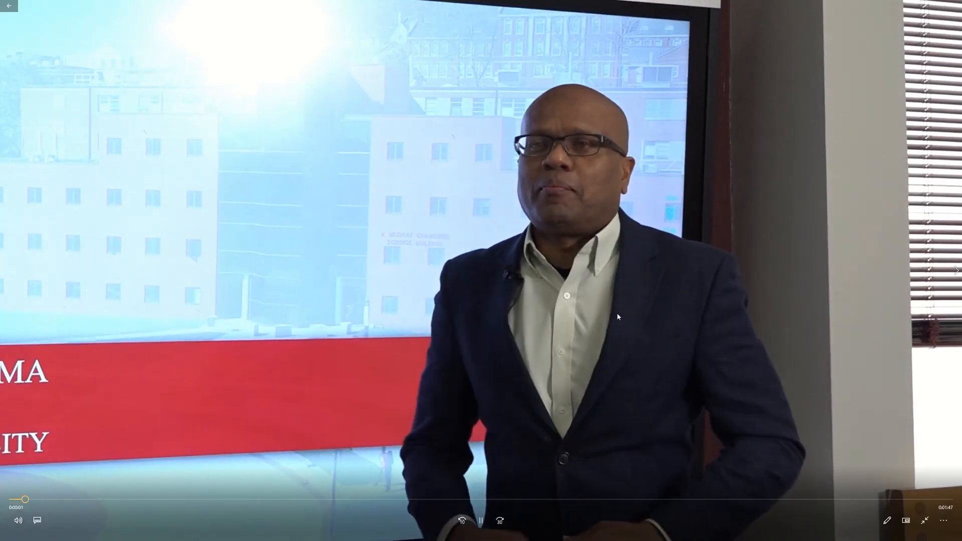
left_click(956, 5)
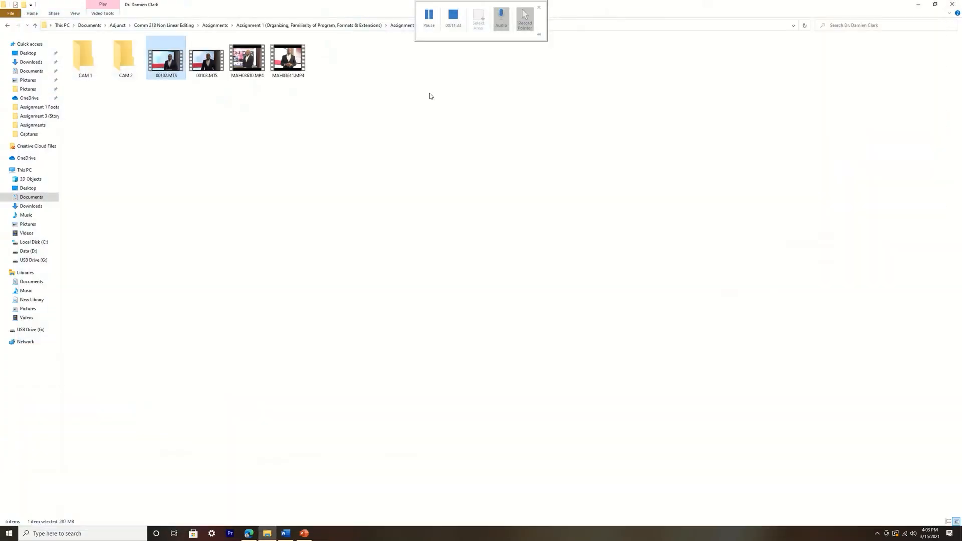
double_click(250, 62)
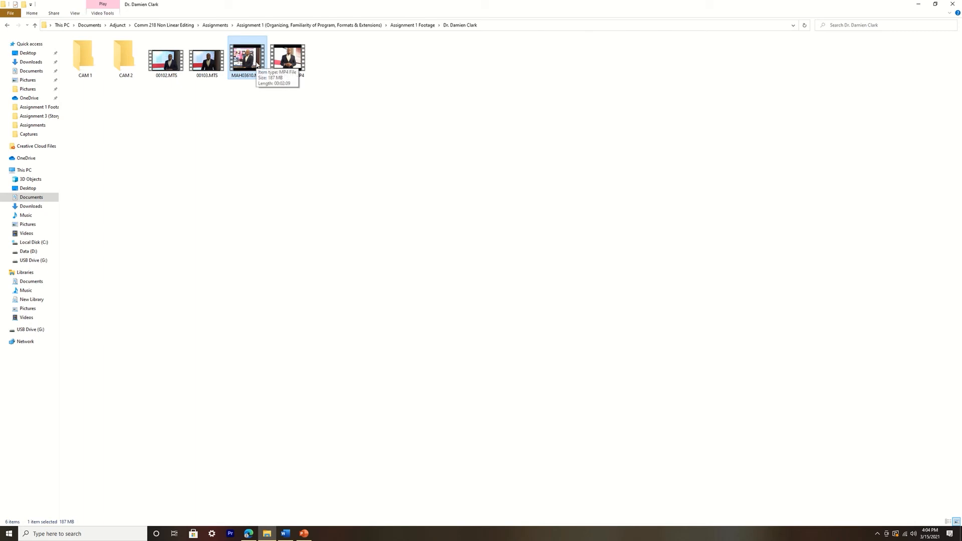
key("Delete")
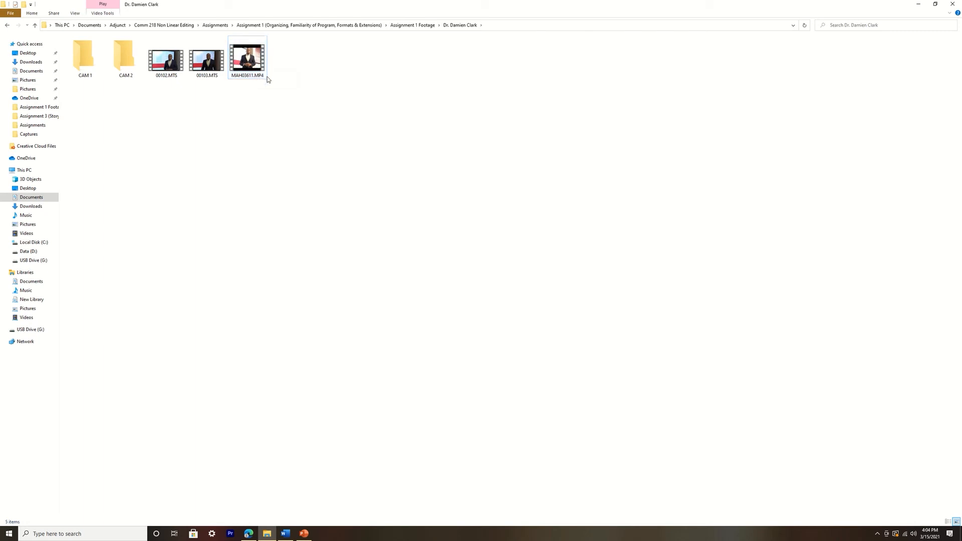
Preview MAH03611.MP4 and 00103.MTS, move MAH03611.MP4 into CAM 1 and both MTS clips into CAM 2, checking the subfolders
double_click(257, 63)
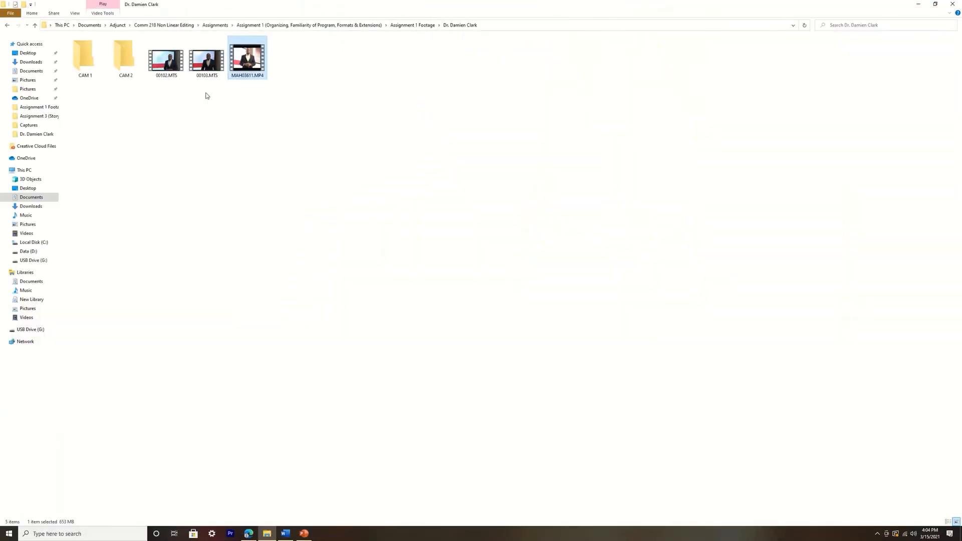
double_click(206, 60)
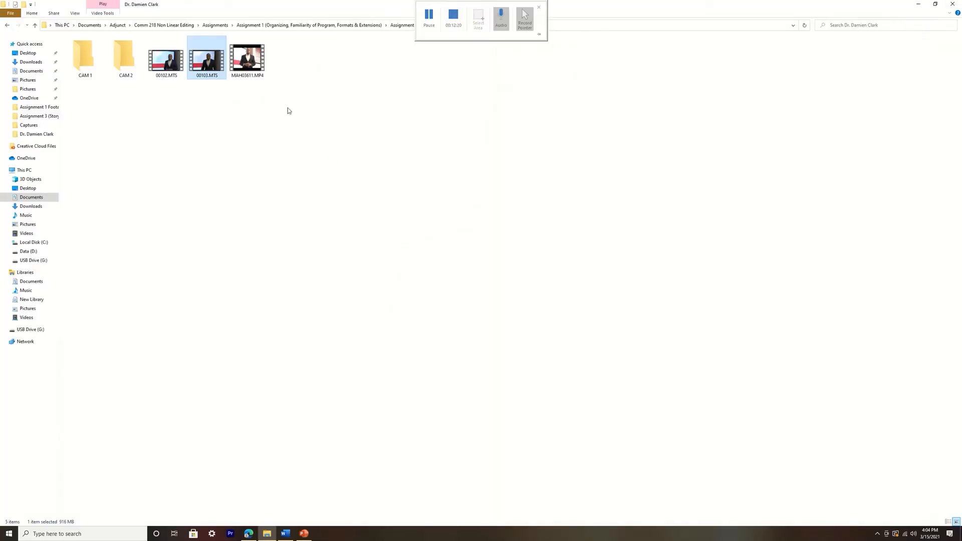
left_click_drag(166, 86, 82, 65)
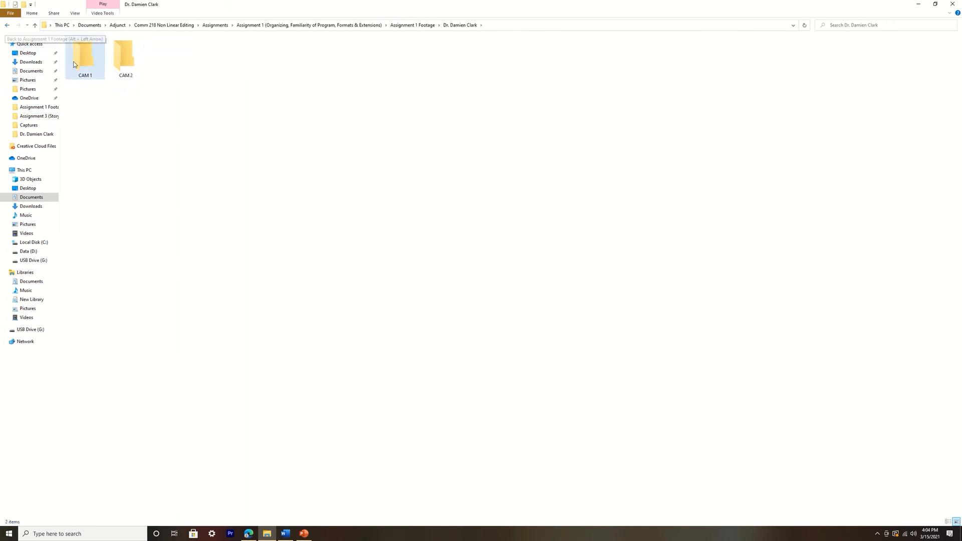
double_click(74, 62)
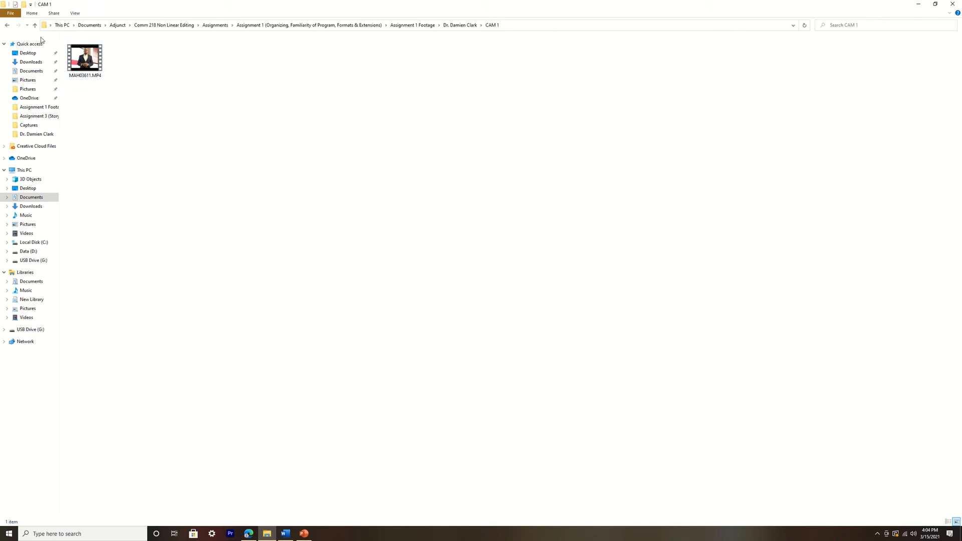
left_click(7, 25)
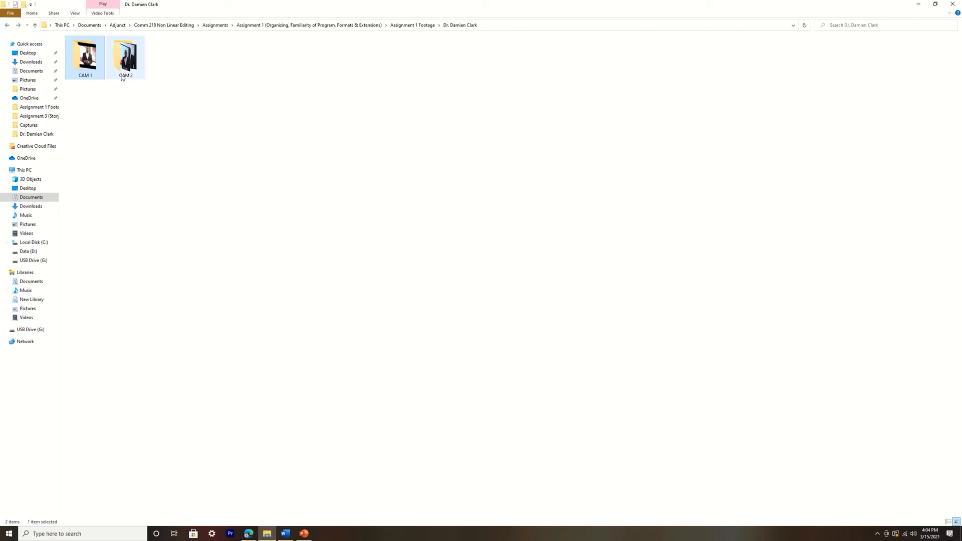
double_click(126, 57)
left_click(6, 25)
left_click(7, 25)
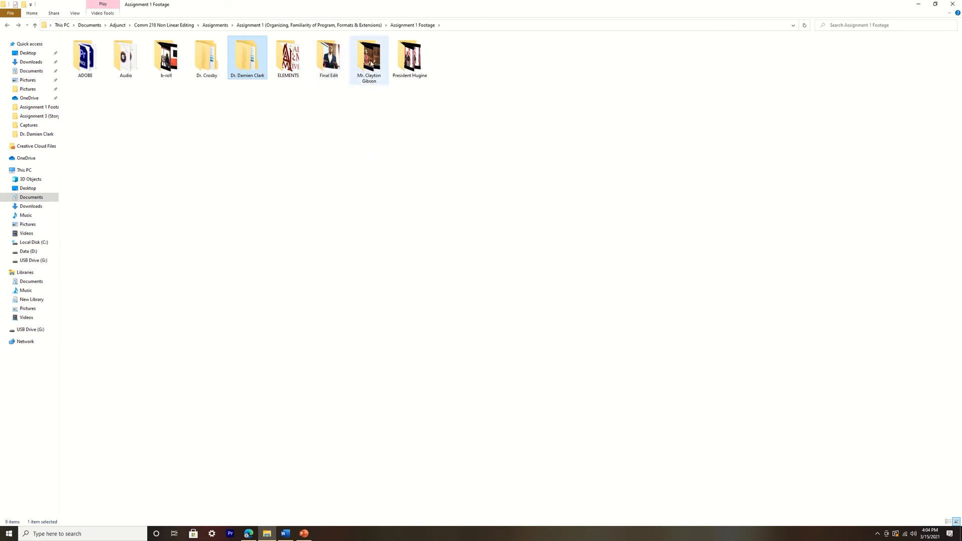
In the interviewee folder after Final Edit, move 00104.MTS and 00105.MTS into Cam 2 and MAH03613.MP4 to MAH03615.MP4 into Cam 1
double_click(370, 82)
left_click_drag(162, 92, 220, 69)
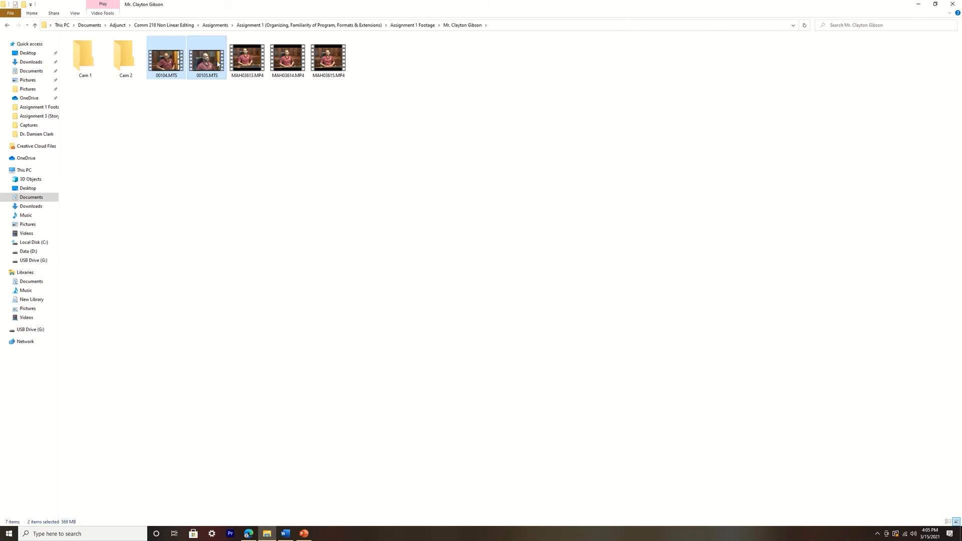
left_click_drag(218, 64, 126, 57)
left_click_drag(171, 94, 80, 54)
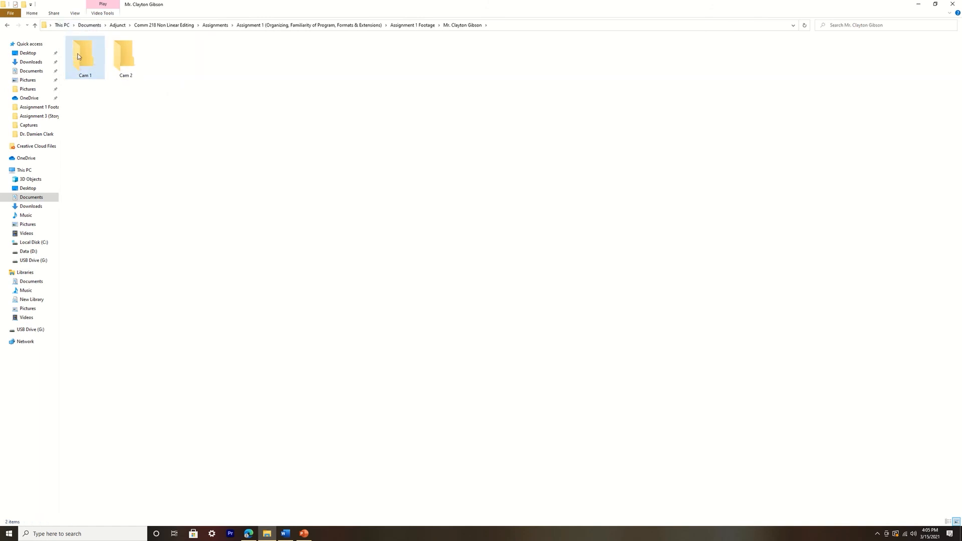
left_click(13, 25)
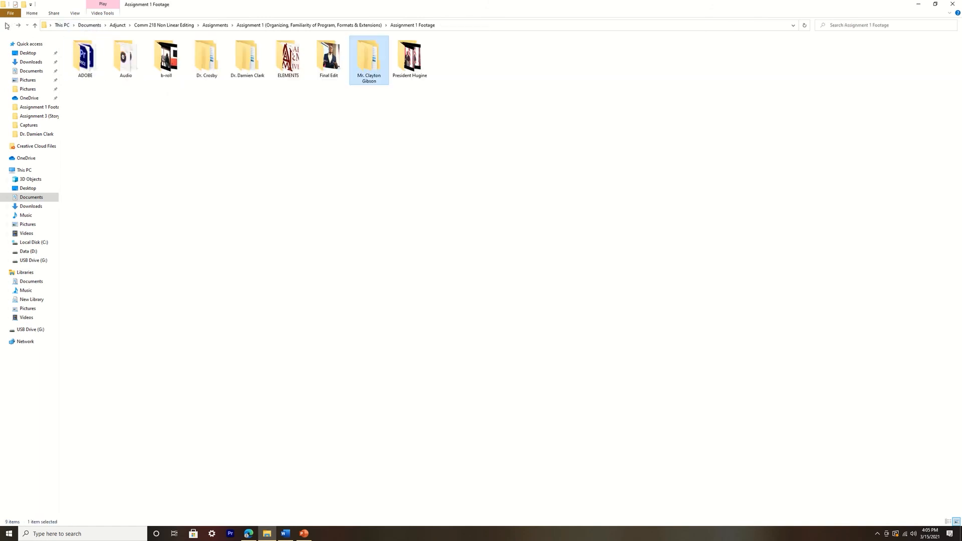
In the President's folder, move 00106.MTS to 00108.MTS into Cam 2 and MAH03616.MP4 to MAH03618.MP4 into Cam 1, and check both subfolders
double_click(411, 67)
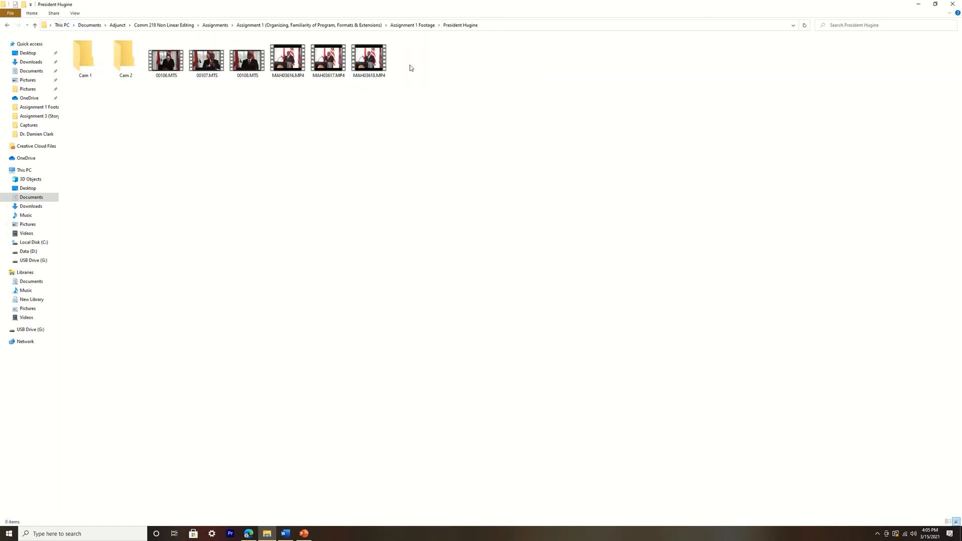
left_click_drag(166, 99, 126, 60)
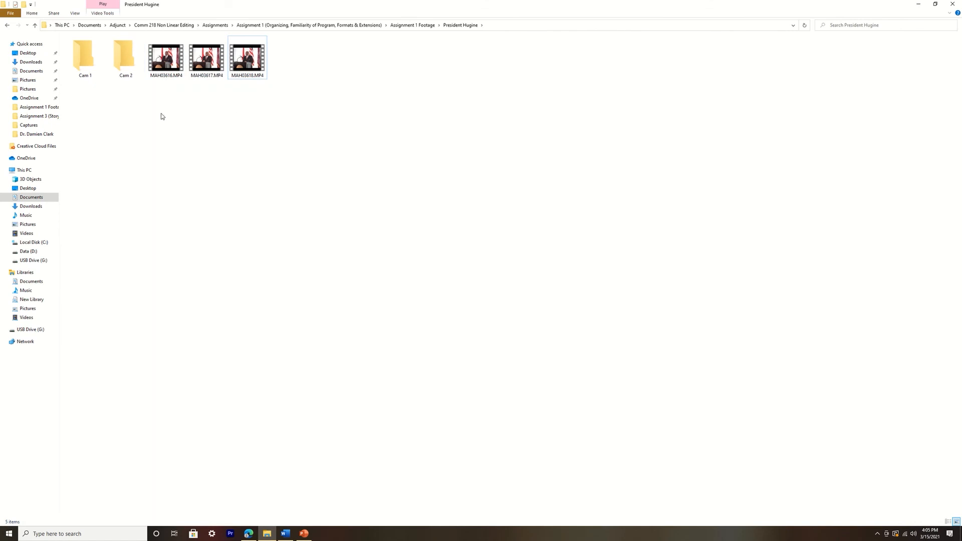
left_click_drag(150, 100, 85, 55)
left_click(8, 25)
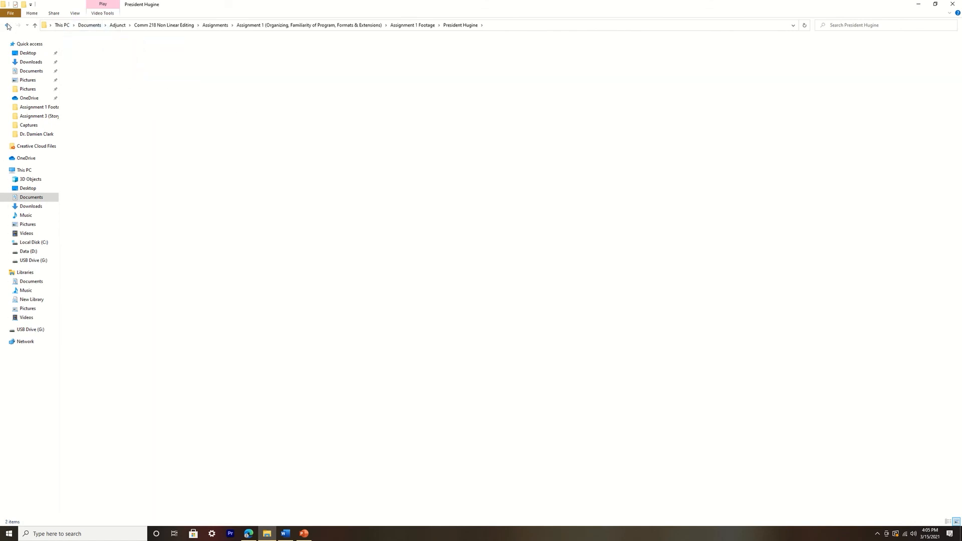
double_click(403, 61)
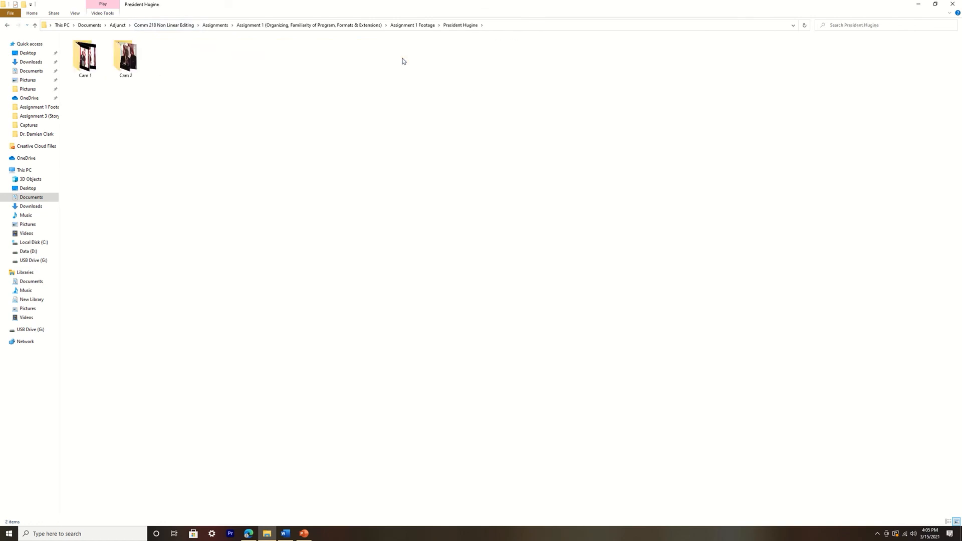
double_click(90, 59)
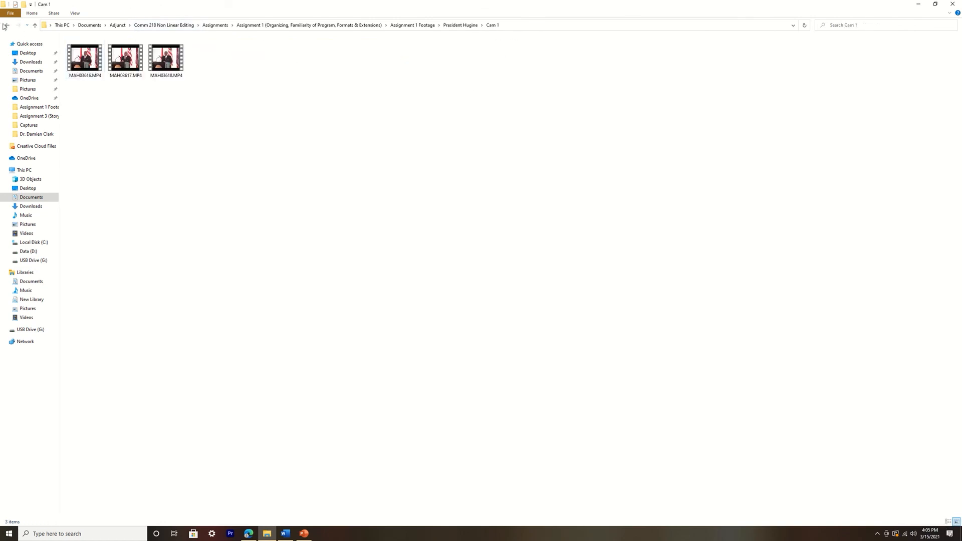
left_click(7, 25)
double_click(125, 55)
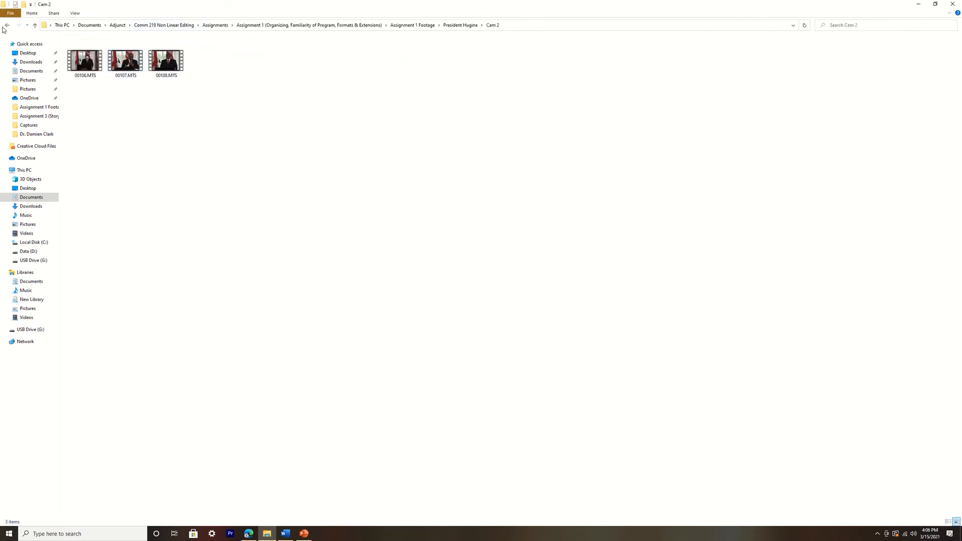
left_click(7, 25)
left_click(7, 25)
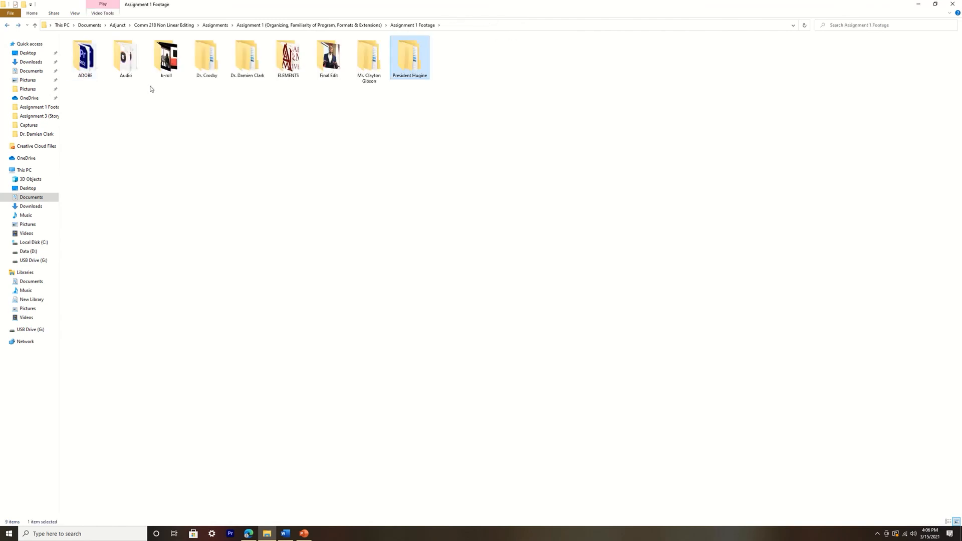
Review the contents of the Audio and b-roll folders and of the two interviewee folders between b-roll and ELEMENTS
double_click(123, 64)
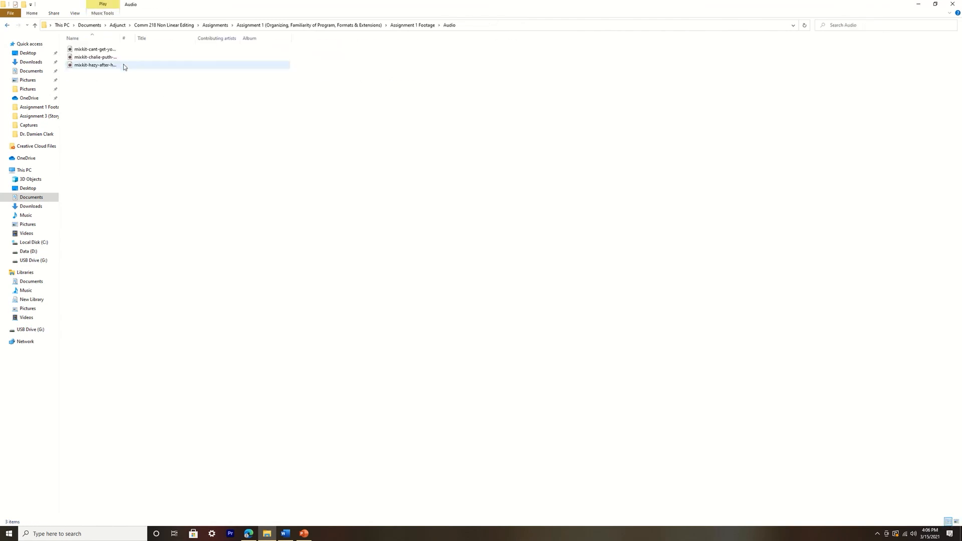
left_click(7, 25)
double_click(160, 63)
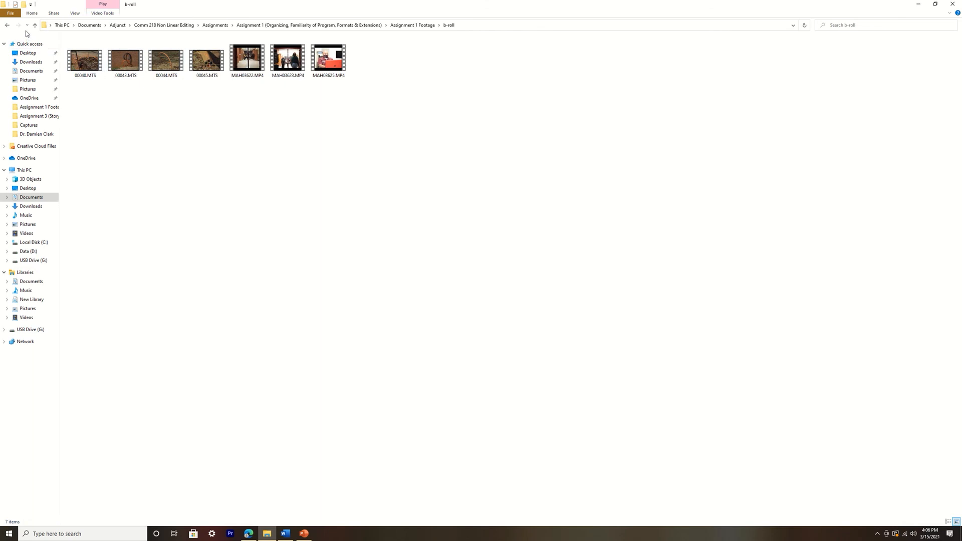
left_click(7, 25)
double_click(206, 62)
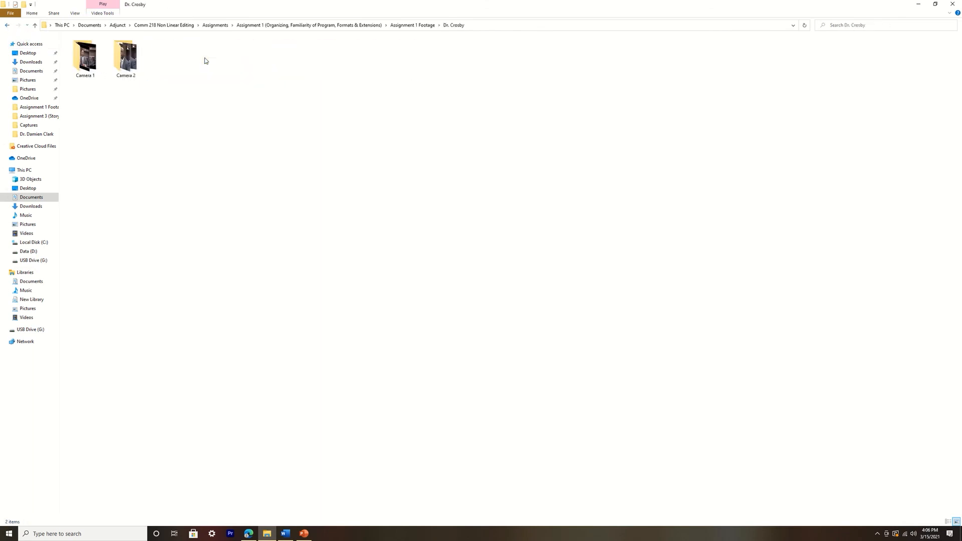
double_click(86, 58)
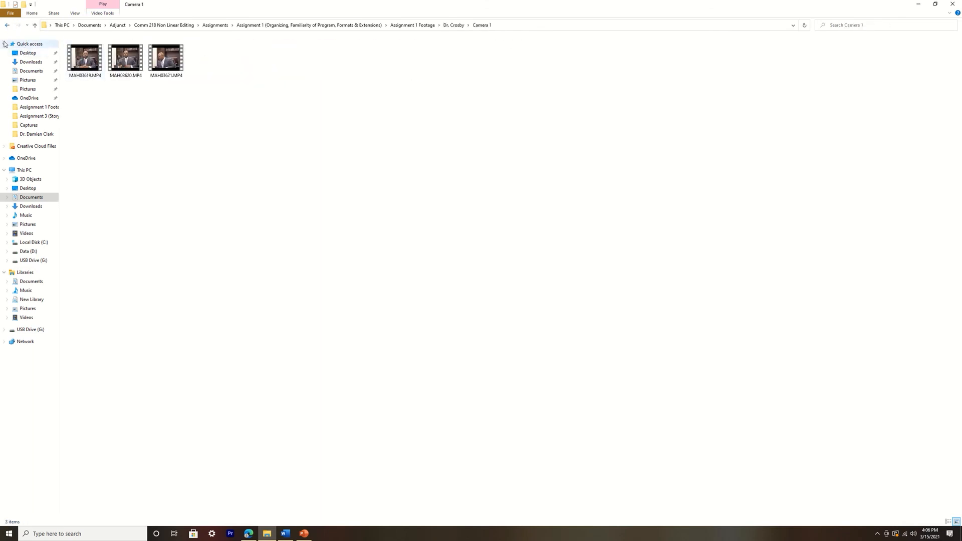
left_click(7, 25)
left_click(7, 25)
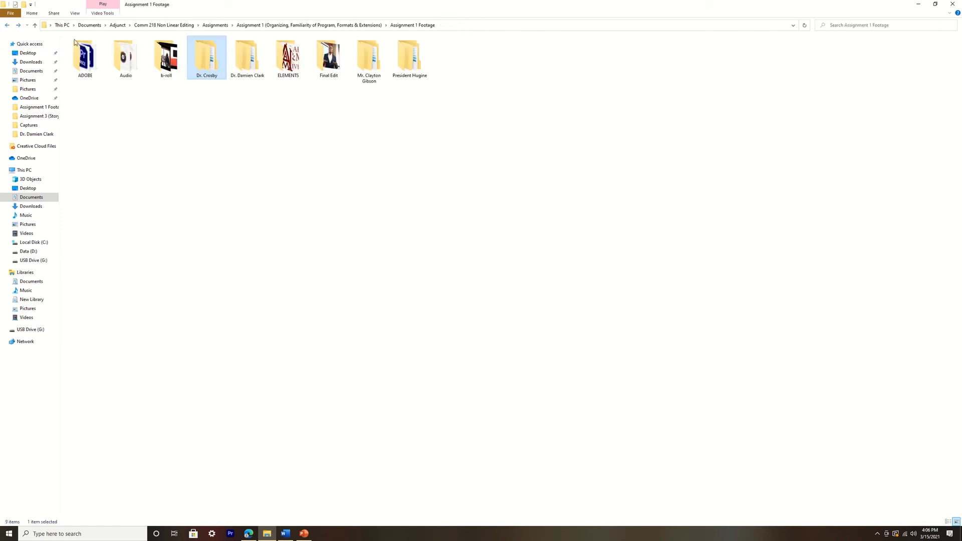
left_click(249, 67)
double_click(249, 68)
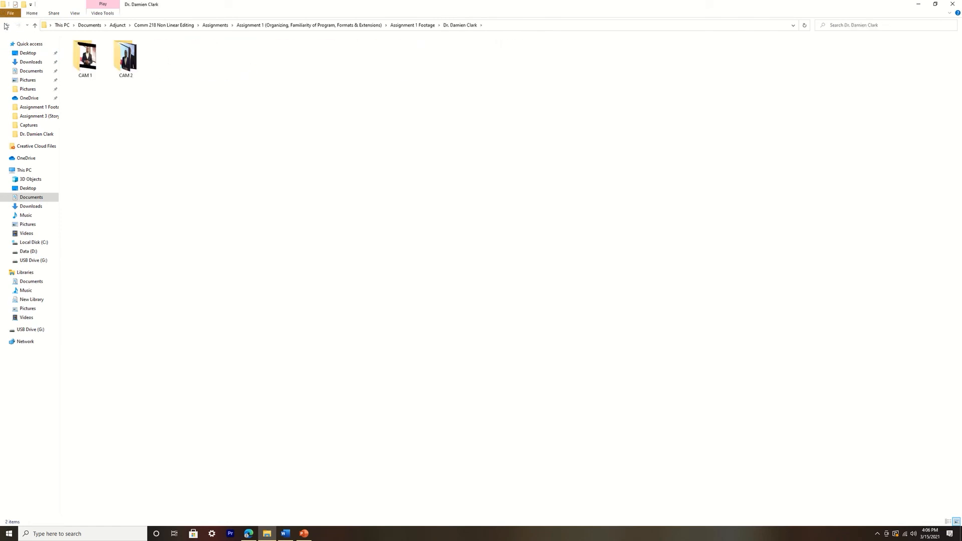
left_click(6, 25)
Review the ELEMENTS, Final Edit and remaining interviewee folders, and open the ADOBE folder to examine its project files
double_click(289, 56)
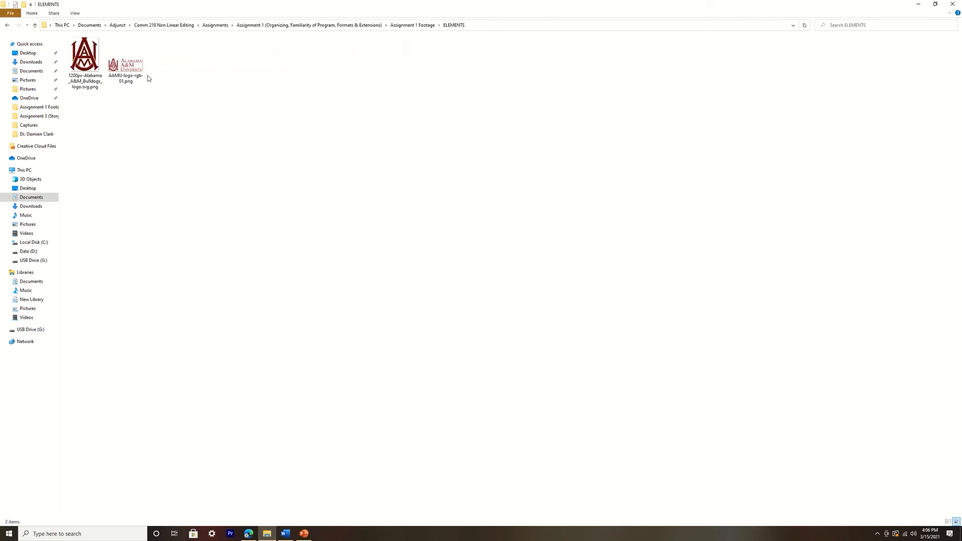
left_click(6, 25)
double_click(337, 64)
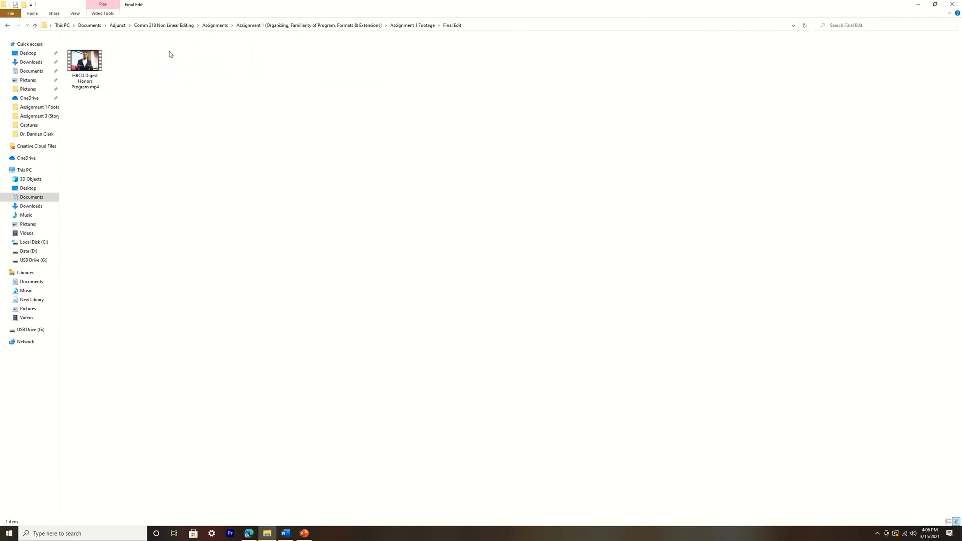
left_click(7, 25)
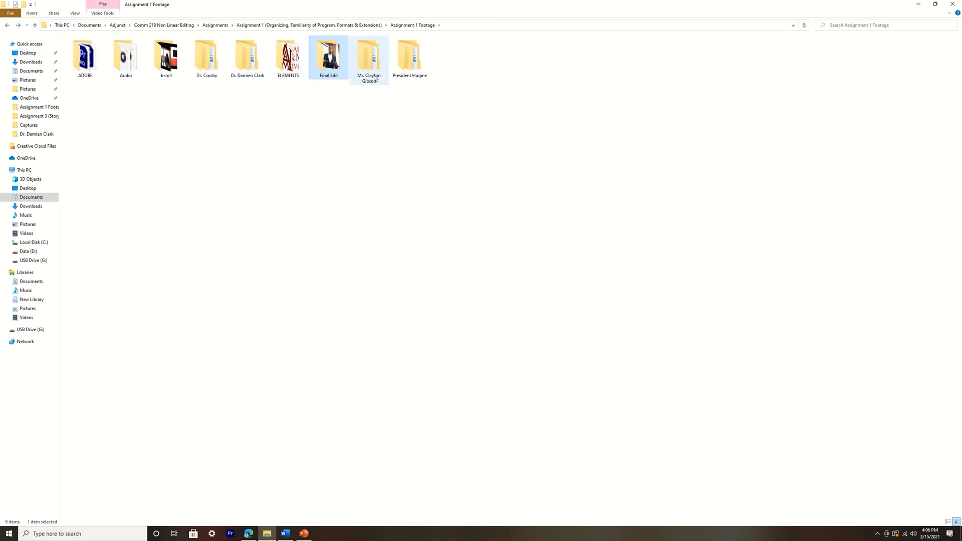
double_click(371, 63)
left_click(6, 25)
left_click(6, 25)
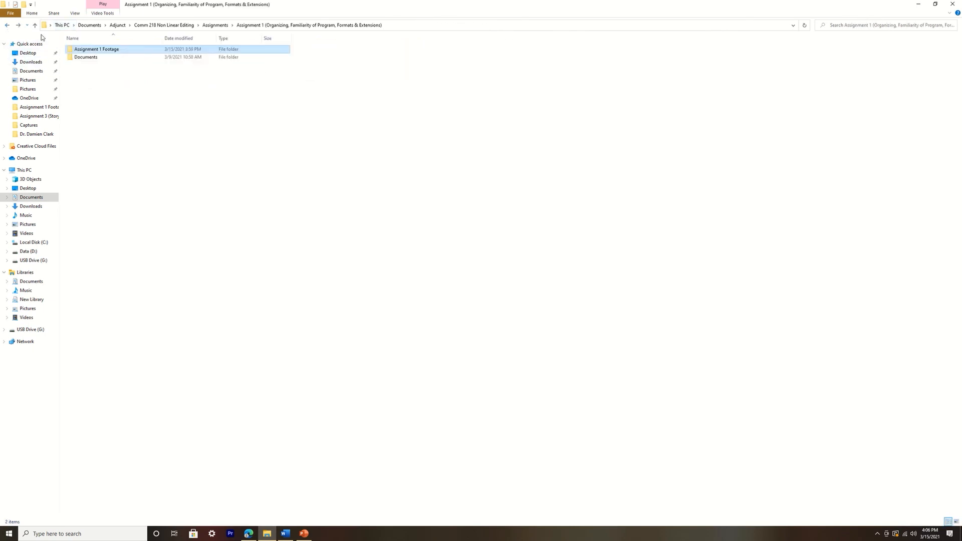
left_click(18, 25)
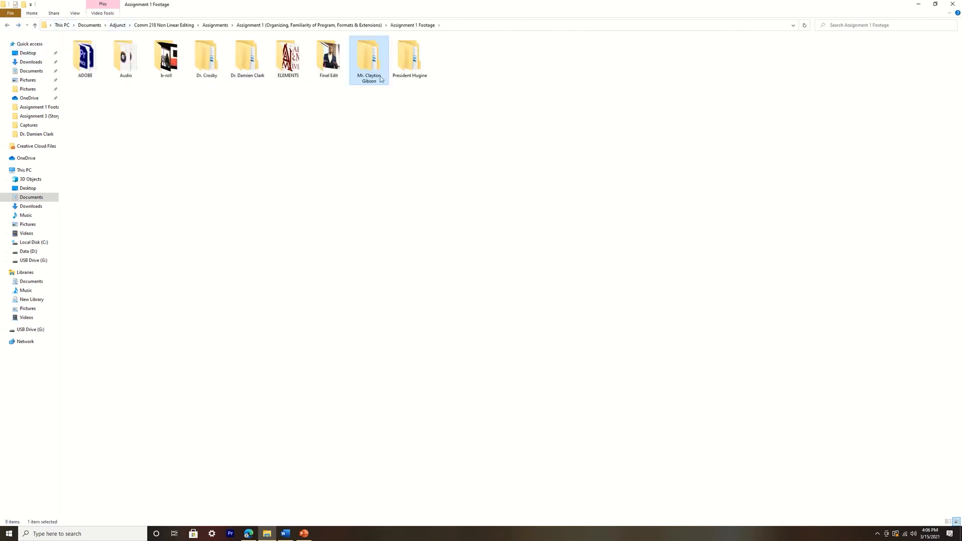
double_click(408, 63)
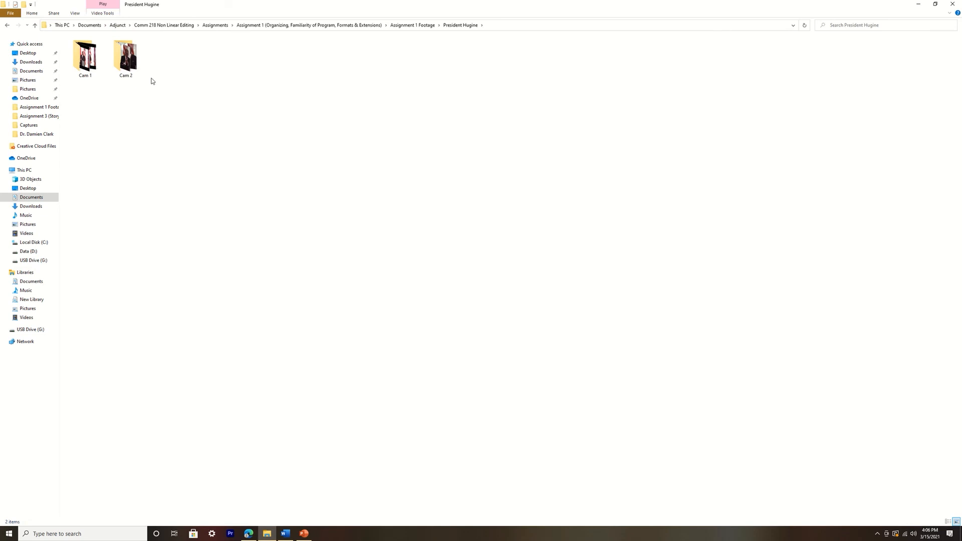
left_click(6, 25)
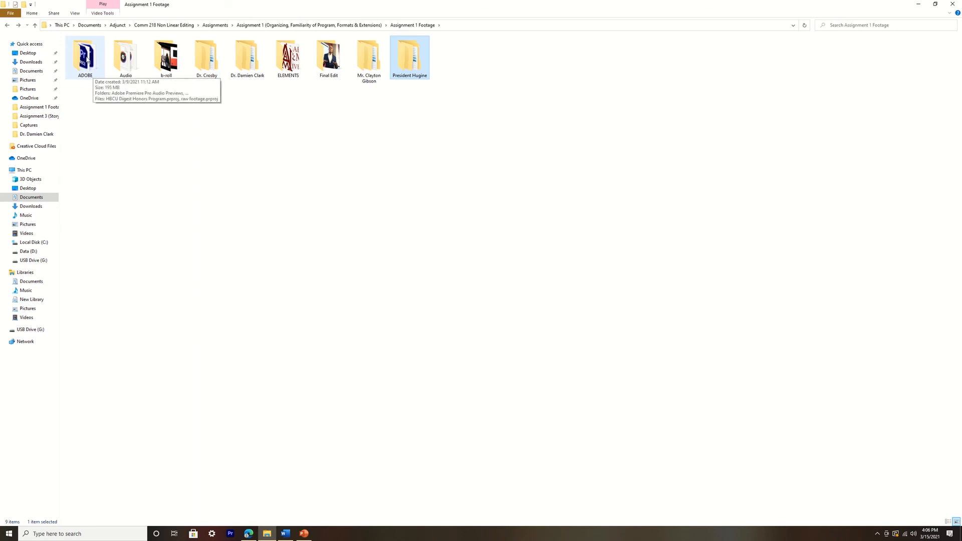
double_click(85, 59)
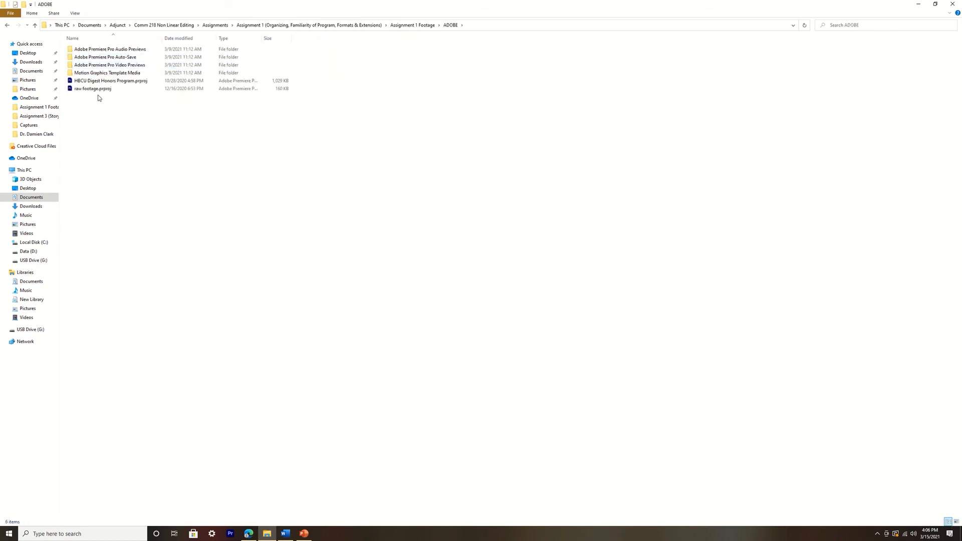